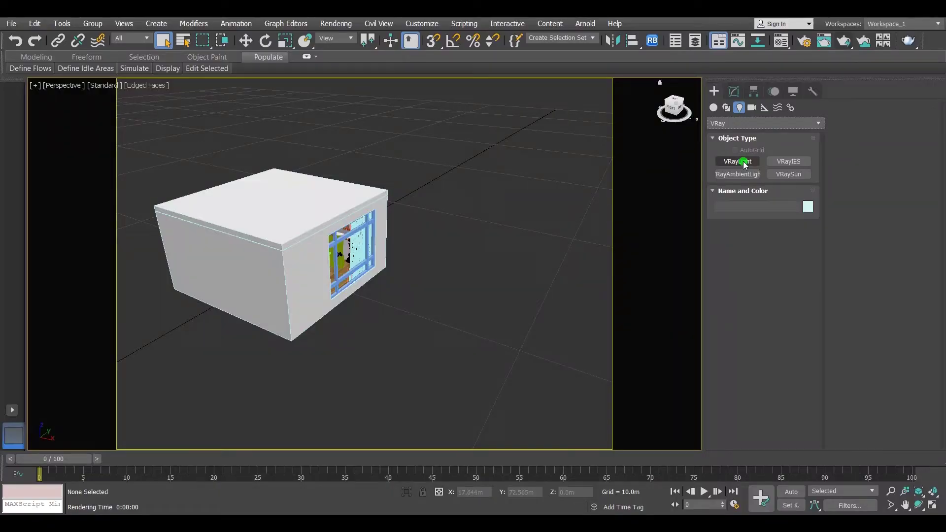
# Step: Place a dome-type VRayLight on the ground outside the window side of the room
pyautogui.click(738, 158)
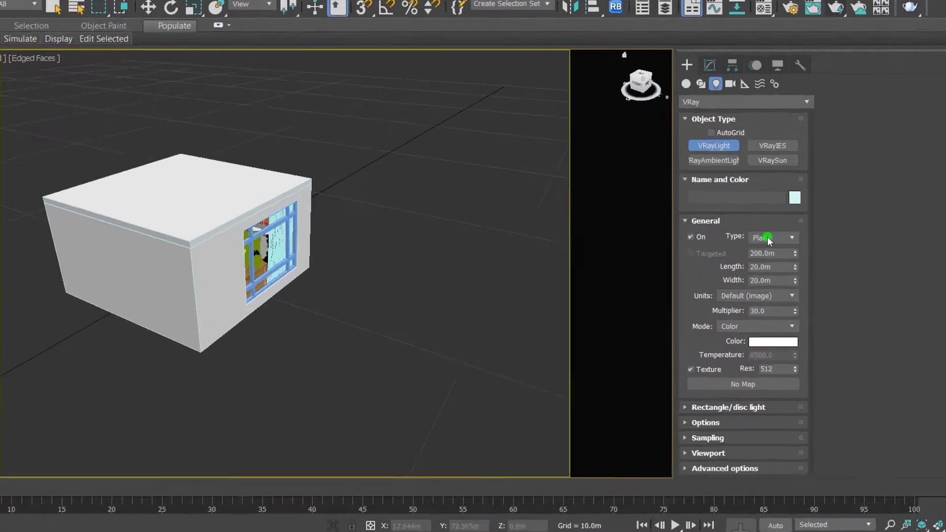
pyautogui.click(769, 238)
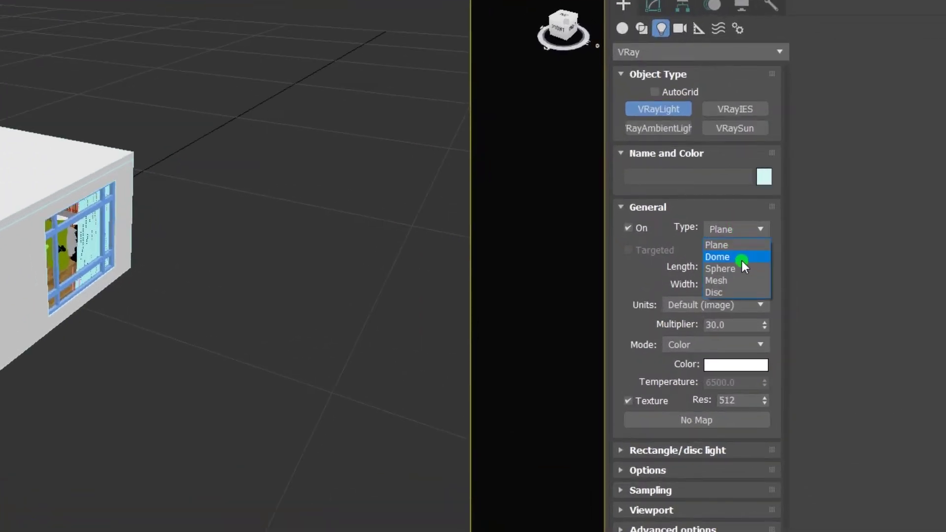
pyautogui.click(741, 261)
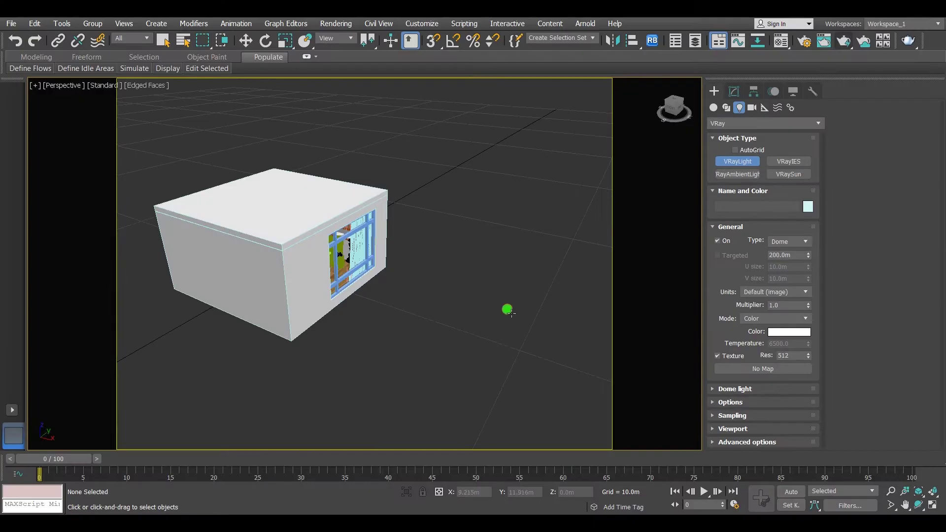
pyautogui.click(508, 311)
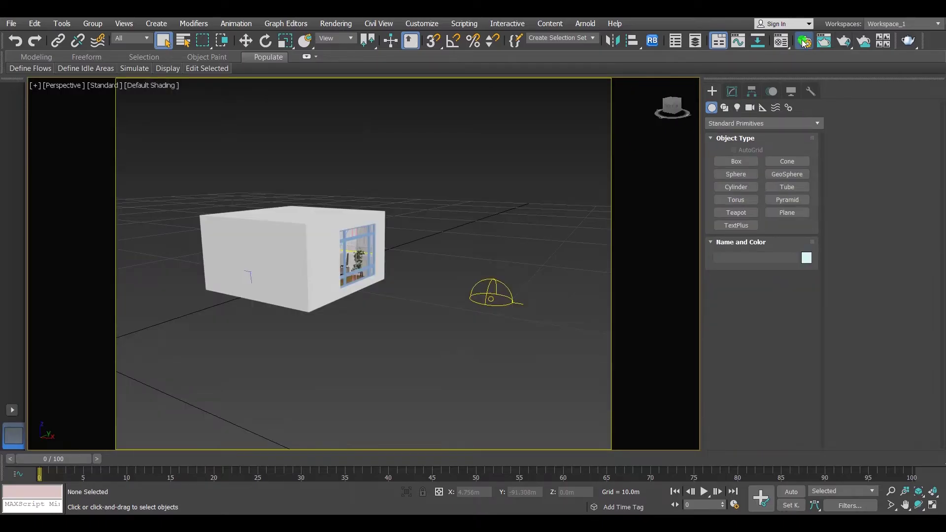
# Step: Enable the material override in V-Ray's global switches and assign Material #20 to it as an instance
pyautogui.click(804, 42)
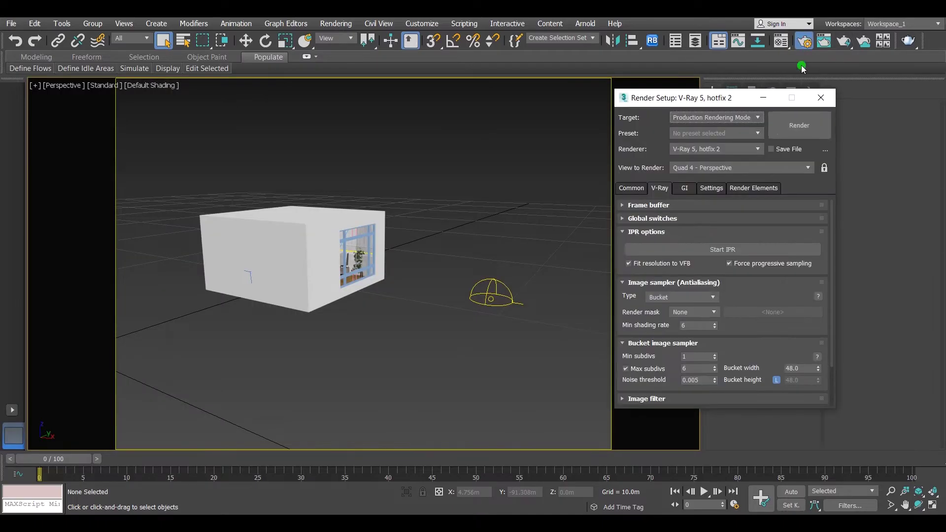
pyautogui.click(648, 218)
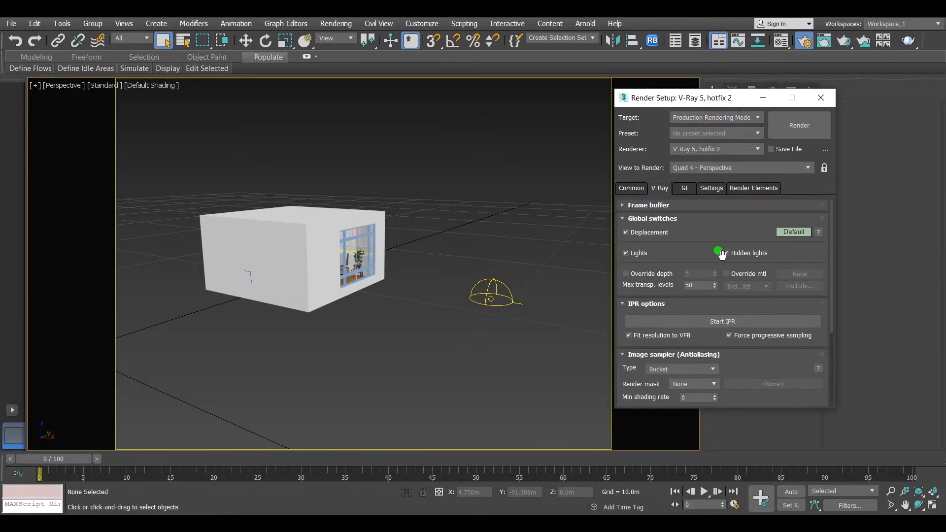
pyautogui.click(728, 274)
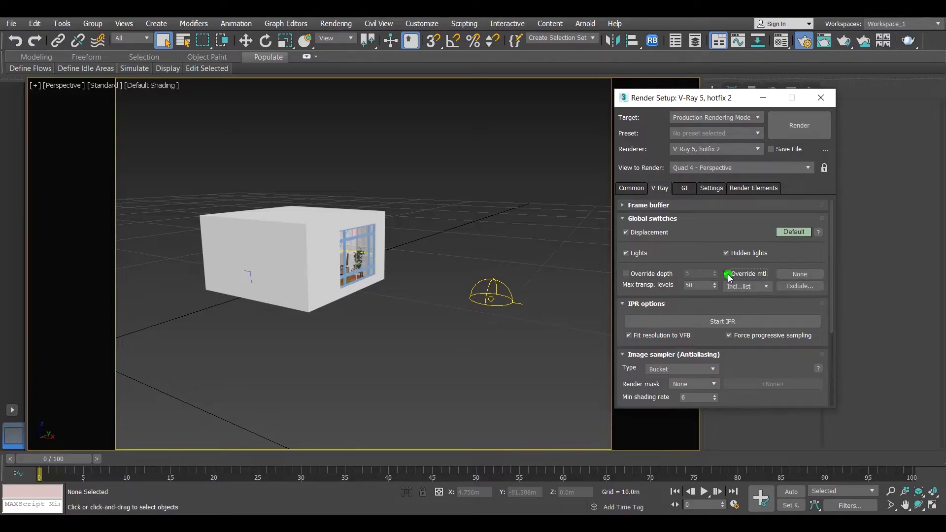
pyautogui.press('m')
pyautogui.moveTo(724, 79); pyautogui.dragTo(460, 73)
pyautogui.moveTo(746, 250); pyautogui.dragTo(798, 274)
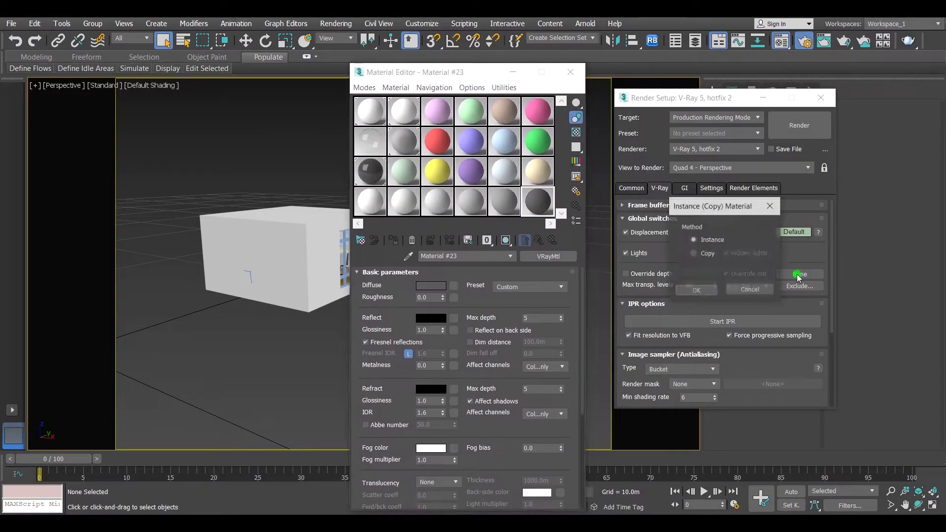
pyautogui.click(703, 291)
# Step: Exclude the curtains group from the material override and render the VRayCam001 view
pyautogui.click(795, 286)
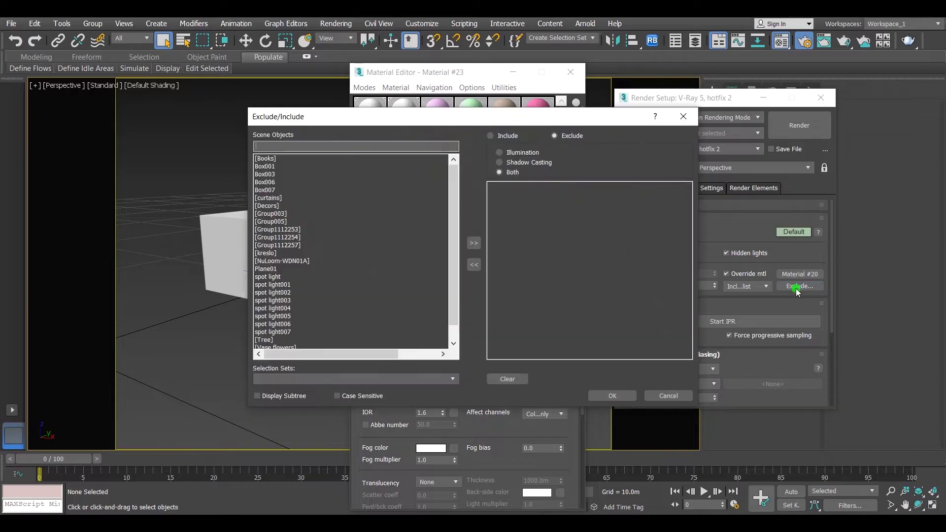
pyautogui.click(270, 198)
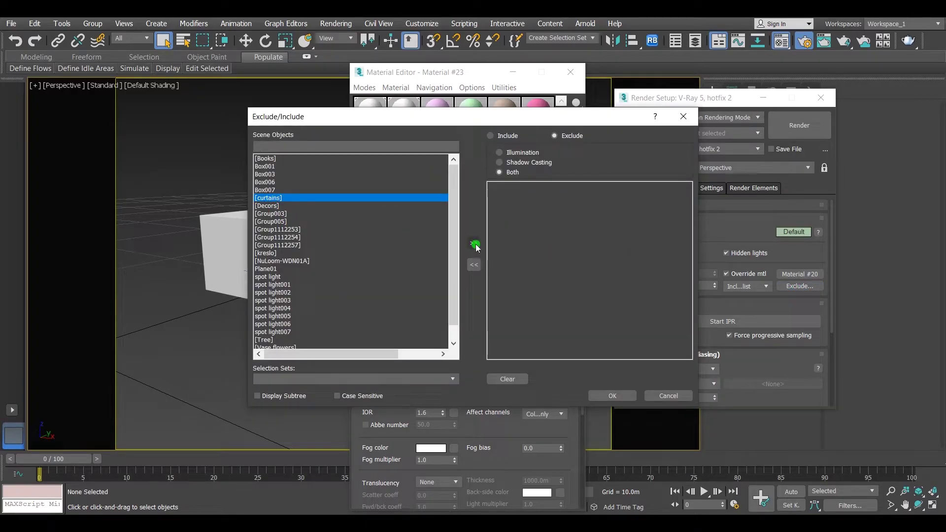
pyautogui.click(475, 244)
pyautogui.click(611, 396)
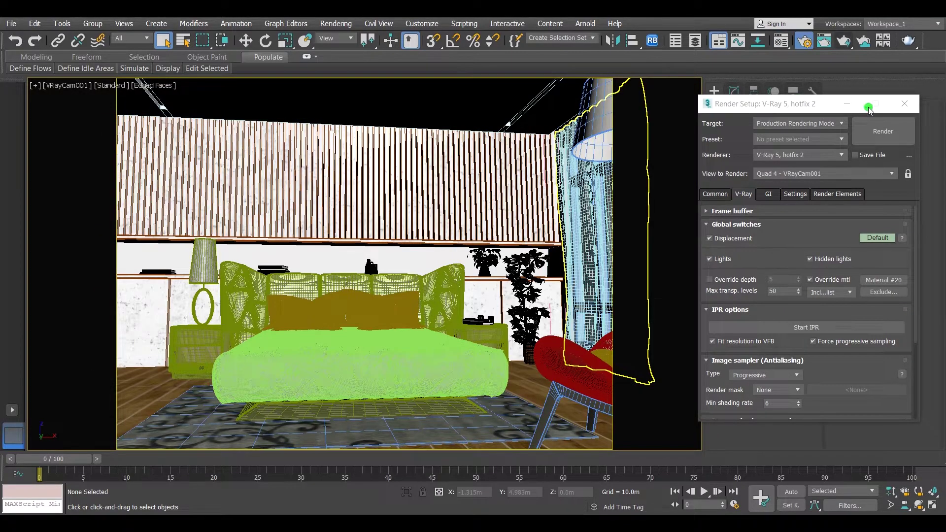
pyautogui.click(883, 131)
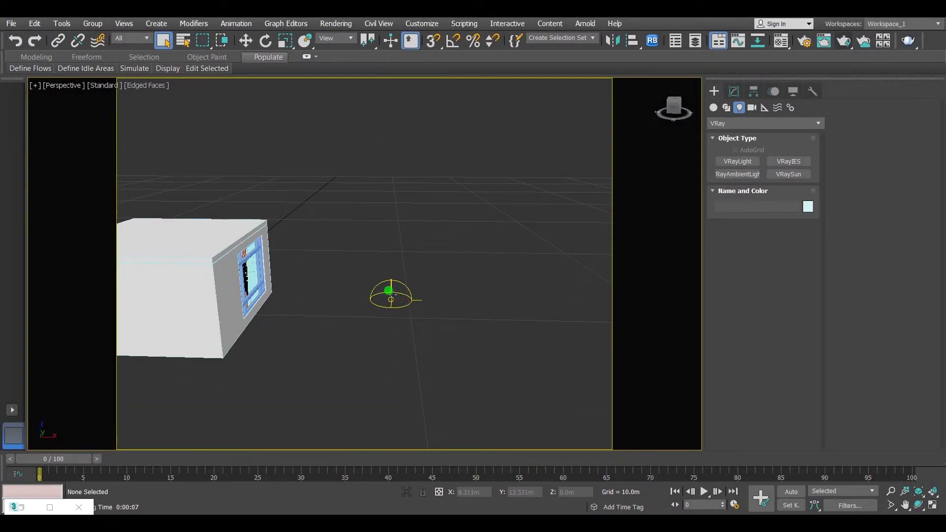
# Step: Set the dome light's multiplier to 10 and render the camera view again
pyautogui.click(390, 299)
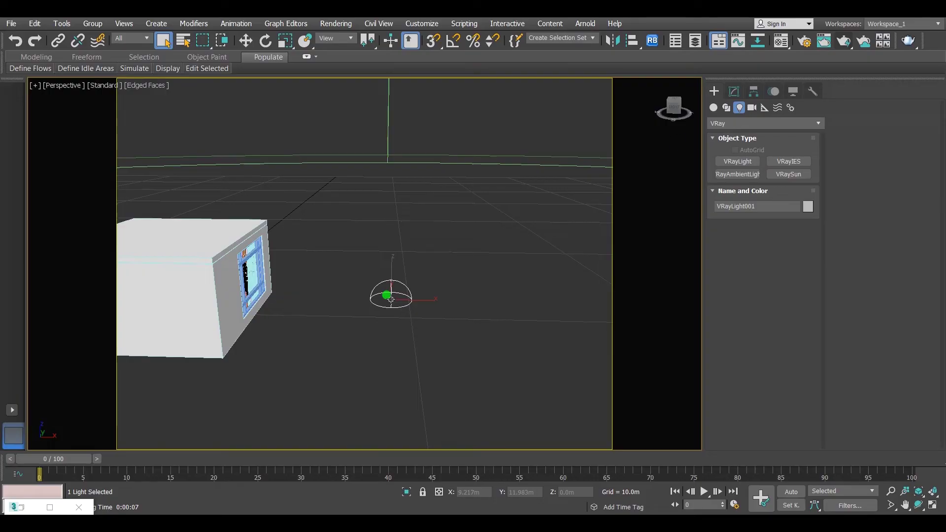
pyautogui.click(738, 92)
pyautogui.doubleClick(783, 383)
pyautogui.write('10')
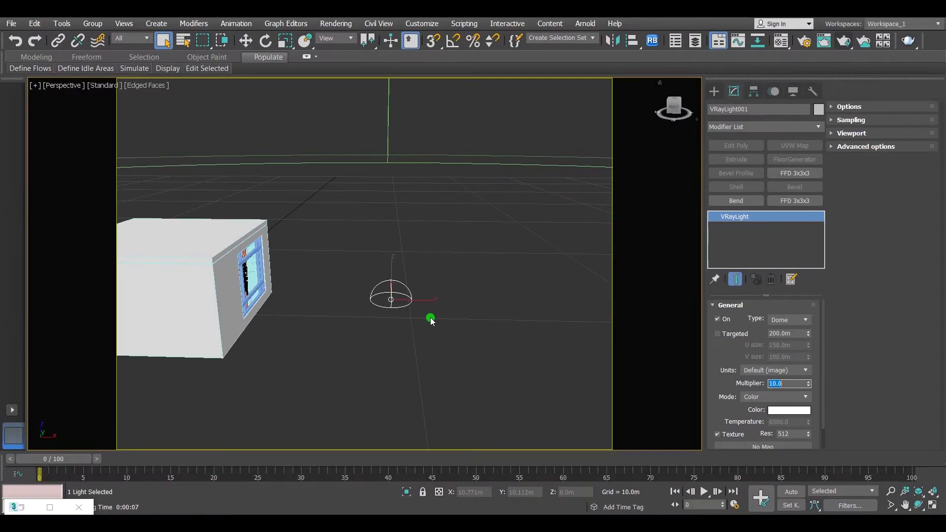
pyautogui.click(203, 348)
pyautogui.press('c')
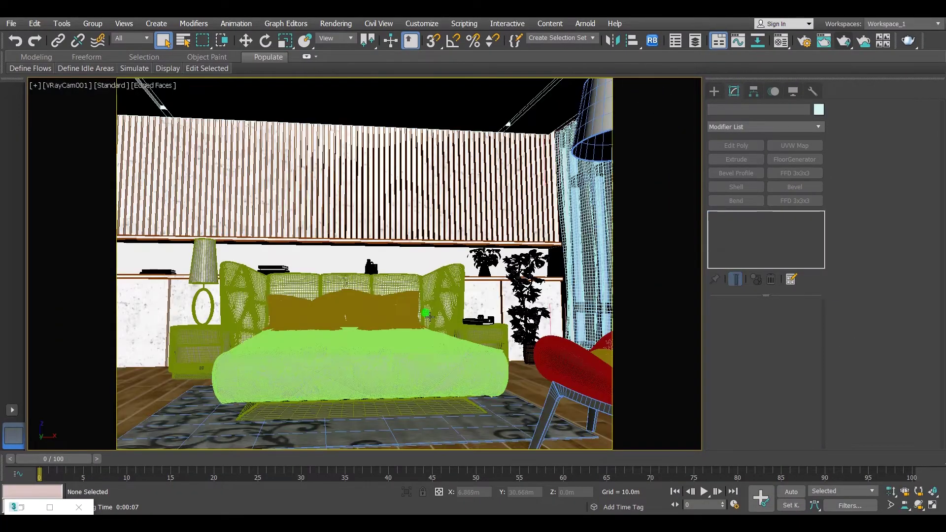
pyautogui.click(845, 42)
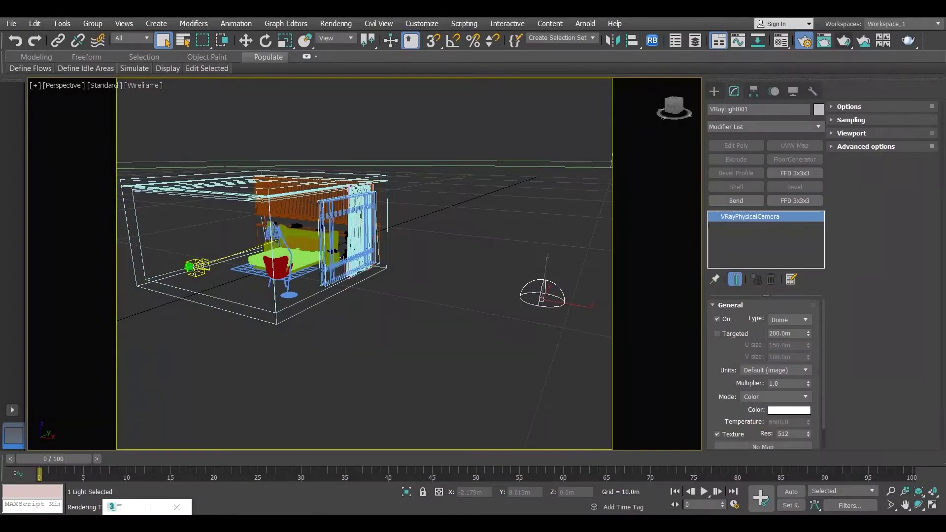
# Step: Set the physical camera's exposure to No exposure and render its view
pyautogui.click(190, 267)
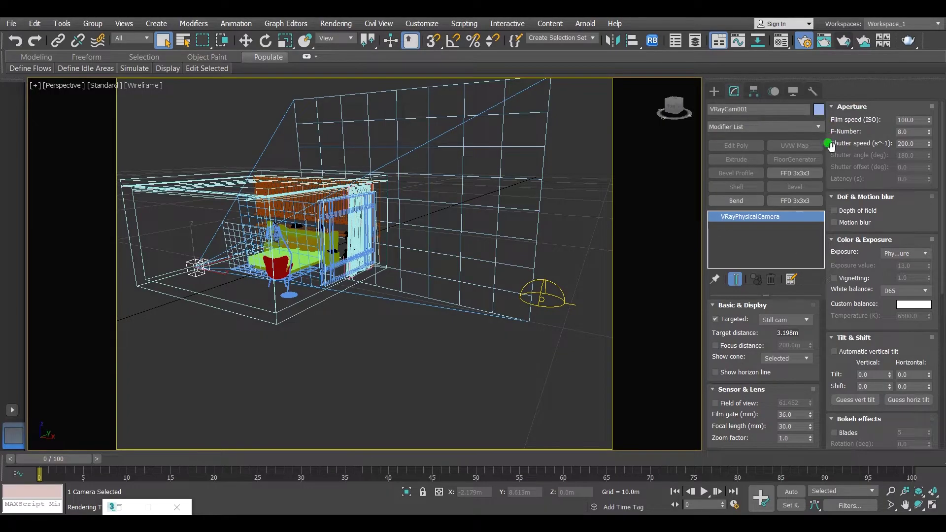
pyautogui.click(914, 254)
pyautogui.click(903, 263)
pyautogui.press('c')
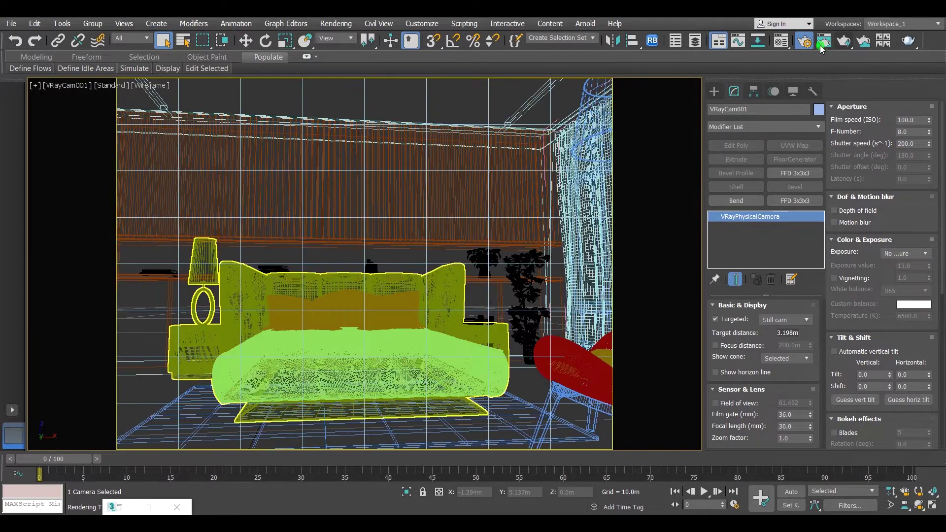
pyautogui.click(833, 44)
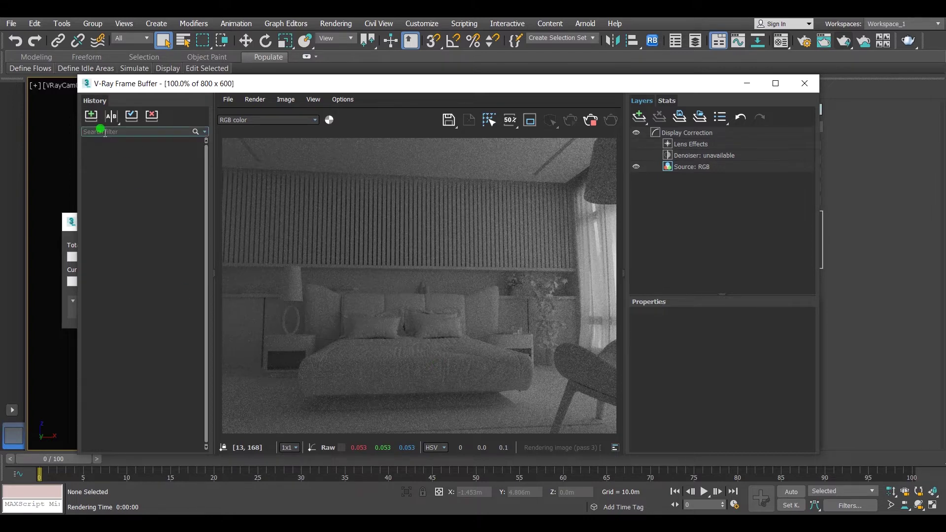
# Step: Assign a VRayBitmap with the image VizPeople_non_commercial_hdr_v1_05 as the dome light's texture map
pyautogui.click(747, 83)
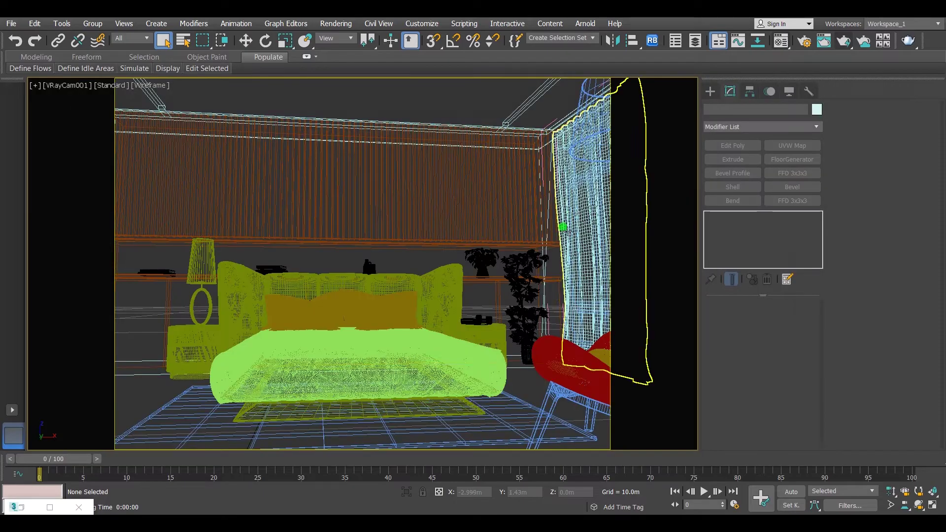
pyautogui.press('p')
pyautogui.scroll(-5, 652, 118)
pyautogui.keyDown('alt'); pyautogui.moveTo(651, 118); pyautogui.dragTo(427, 244, button='middle'); pyautogui.keyUp('alt')
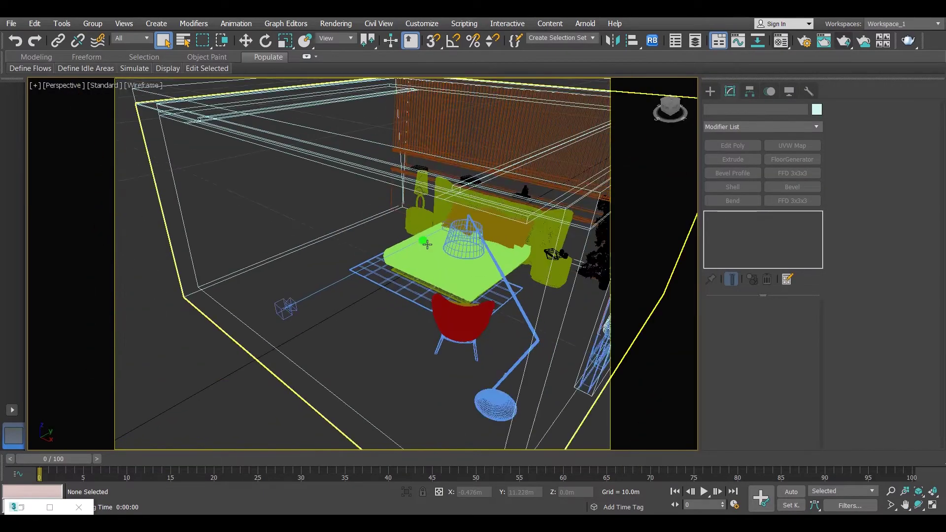
pyautogui.scroll(-5, 427, 244)
pyautogui.click(540, 331)
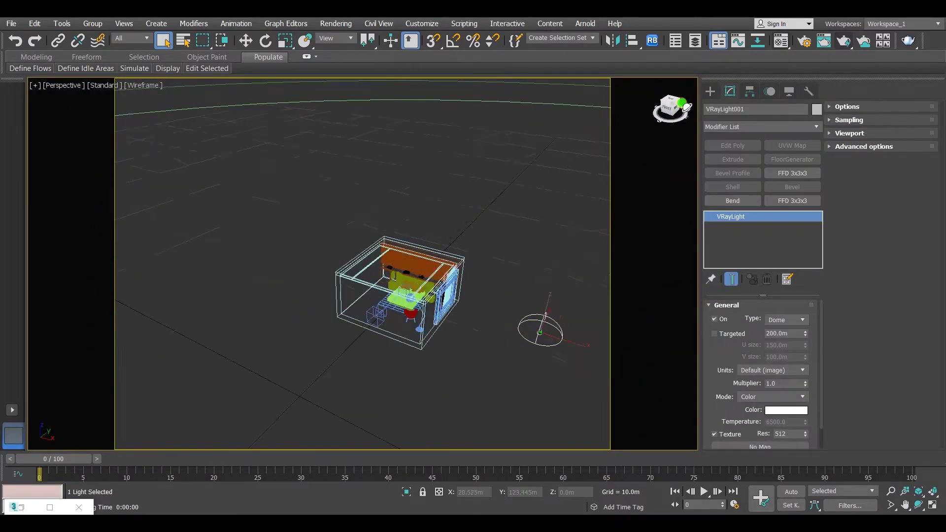
pyautogui.keyDown('alt'); pyautogui.moveTo(33, 104); pyautogui.dragTo(87, 79, button='middle'); pyautogui.keyUp('alt')
pyautogui.click(777, 446)
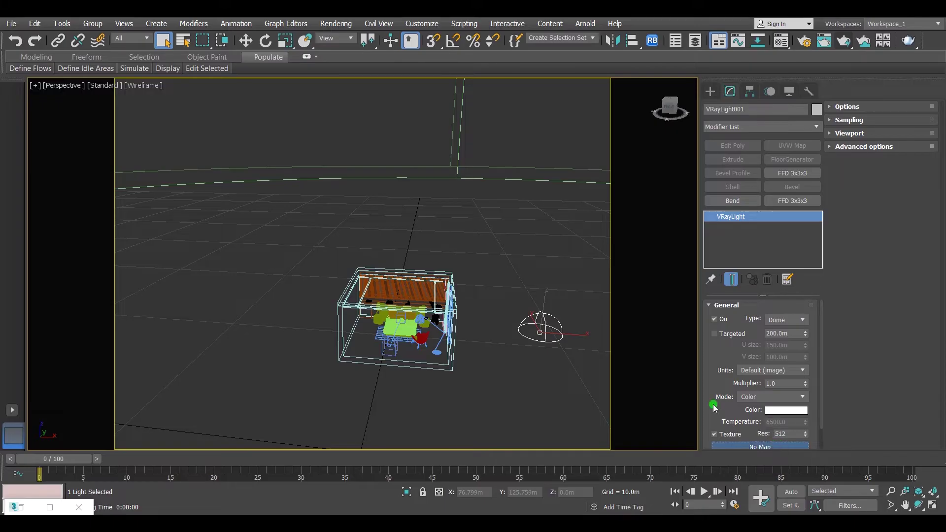
pyautogui.click(327, 118)
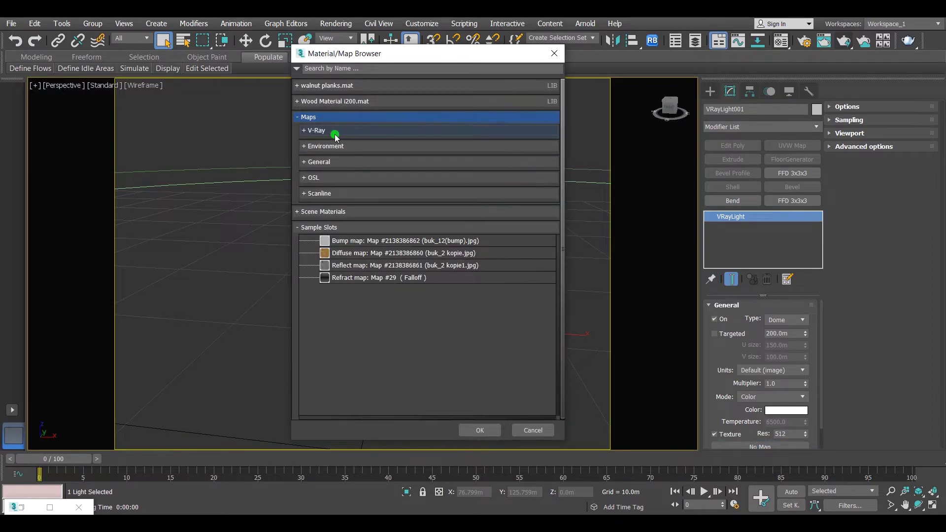
pyautogui.click(332, 130)
pyautogui.doubleClick(354, 142)
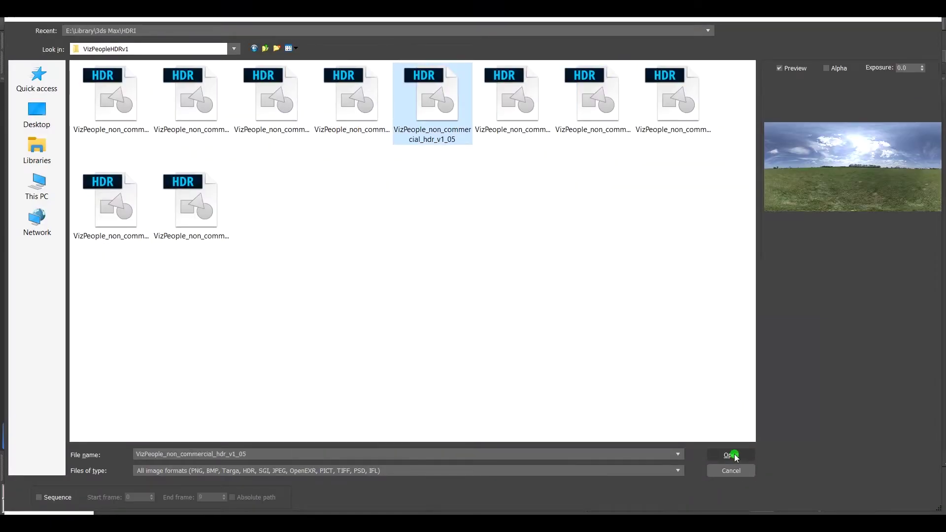
pyautogui.click(729, 455)
# Step: Copy the dome light's HDRI map as an instance into the last sample slot of the Material Editor
pyautogui.press('m')
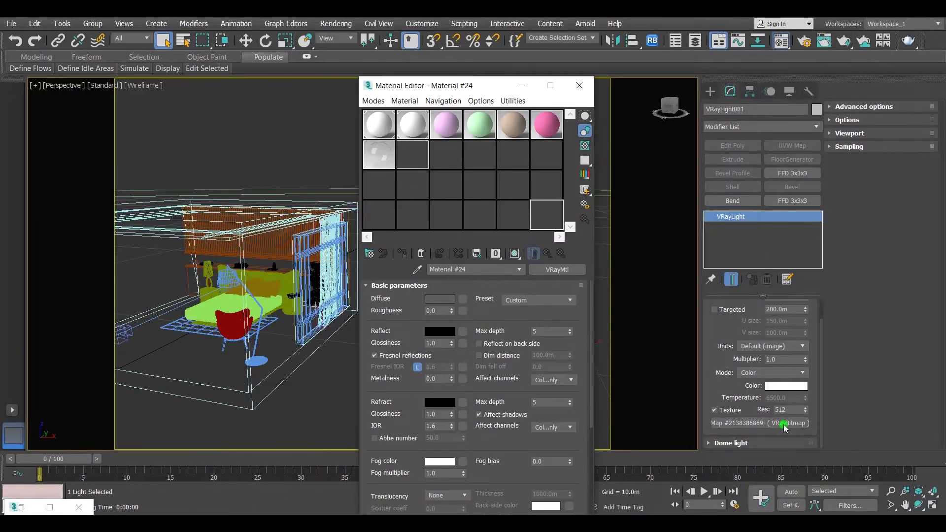
pyautogui.moveTo(808, 412); pyautogui.dragTo(583, 253)
pyautogui.moveTo(550, 220); pyautogui.dragTo(548, 217)
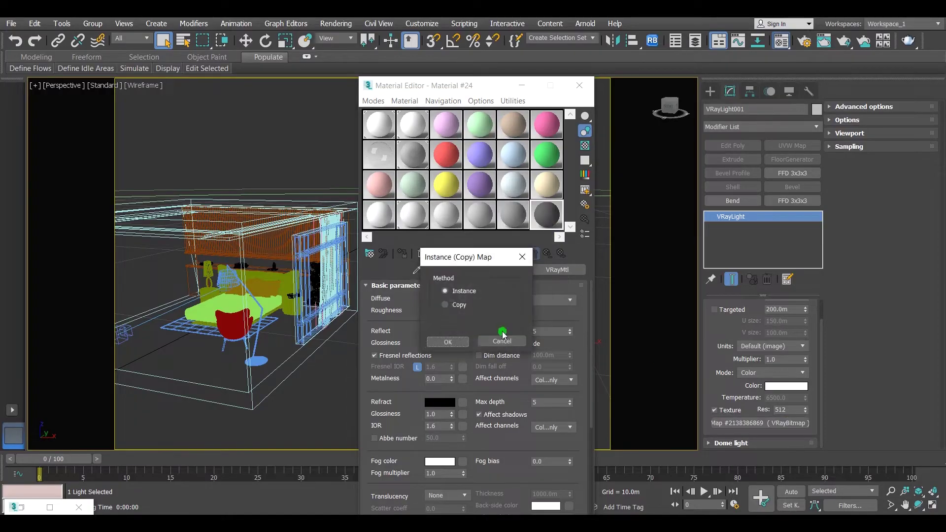
pyautogui.click(451, 342)
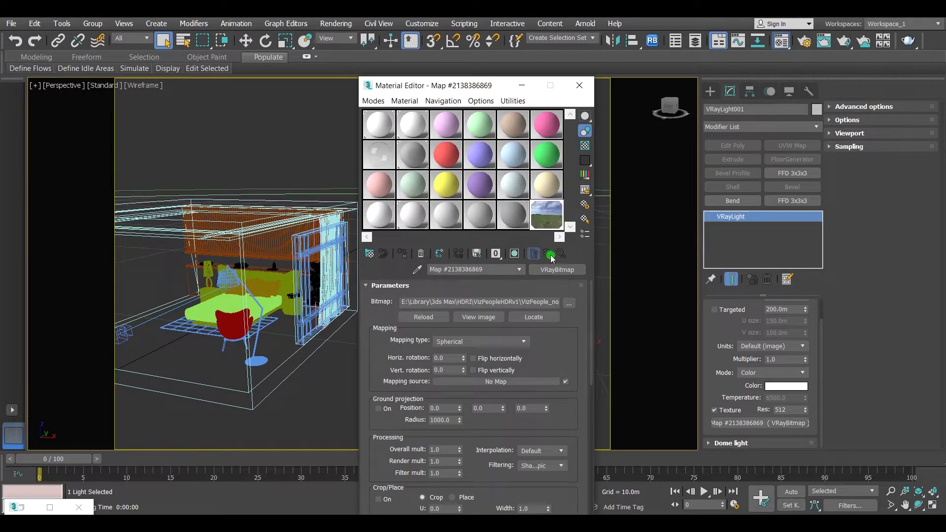
# Step: Assign the dome light's HDRI map as an instance to the scene's environment map and close both dialogs
pyautogui.press('8')
pyautogui.moveTo(785, 426); pyautogui.dragTo(295, 303)
pyautogui.moveTo(208, 213); pyautogui.dragTo(208, 213)
pyautogui.click(155, 312)
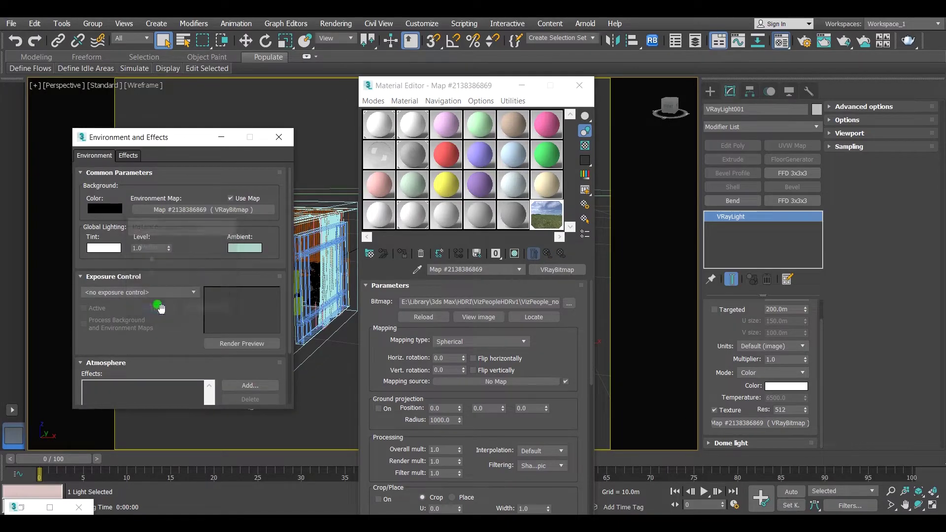
pyautogui.click(584, 90)
pyautogui.click(279, 137)
# Step: Render the camera view and compare it side by side with the earlier render from the history
pyautogui.press('c')
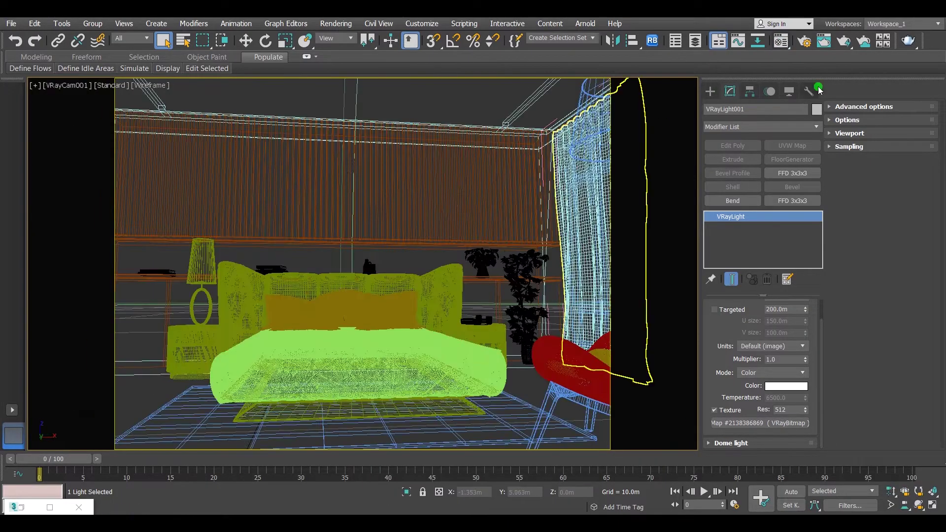
pyautogui.click(843, 42)
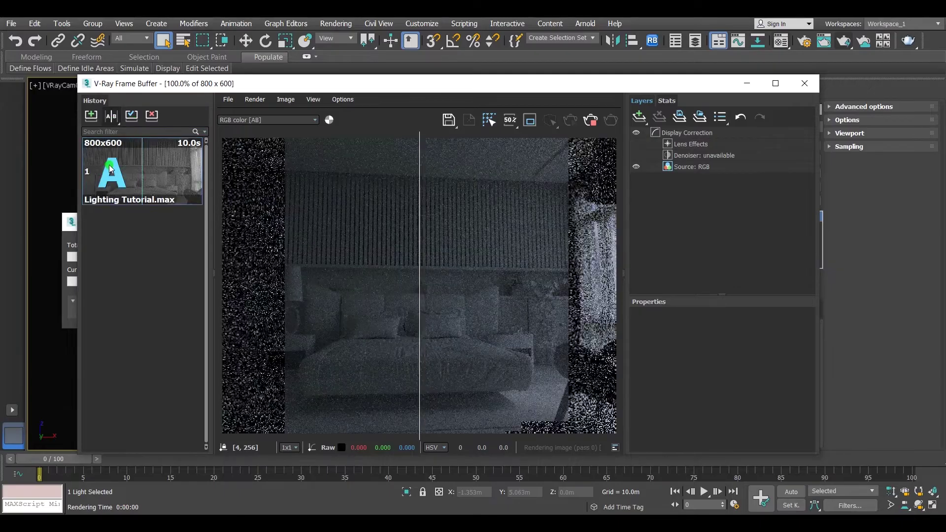
pyautogui.moveTo(392, 296); pyautogui.dragTo(406, 266)
pyautogui.click(111, 116)
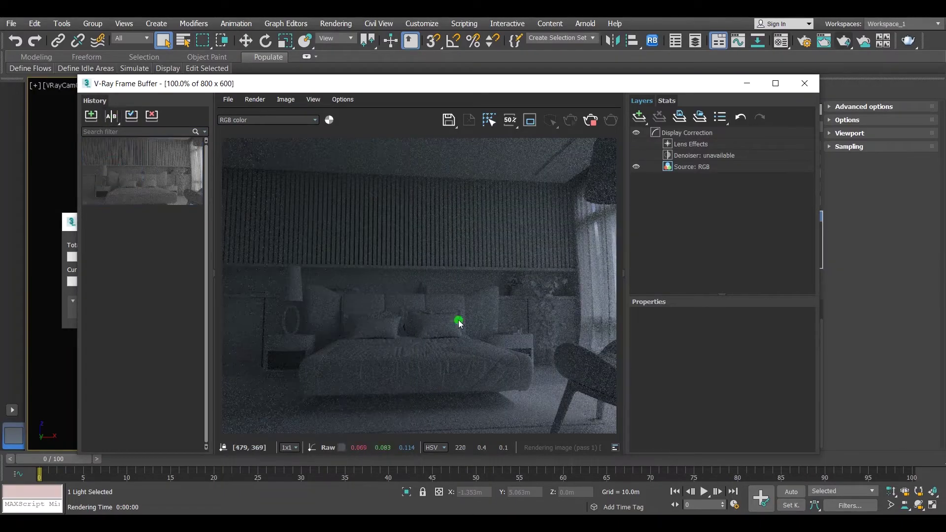
# Step: Start an interactive render of the camera view and set the HDRI map's overall multiplier to 5
pyautogui.moveTo(621, 85); pyautogui.dragTo(570, 68)
pyautogui.click(522, 110)
pyautogui.press('m')
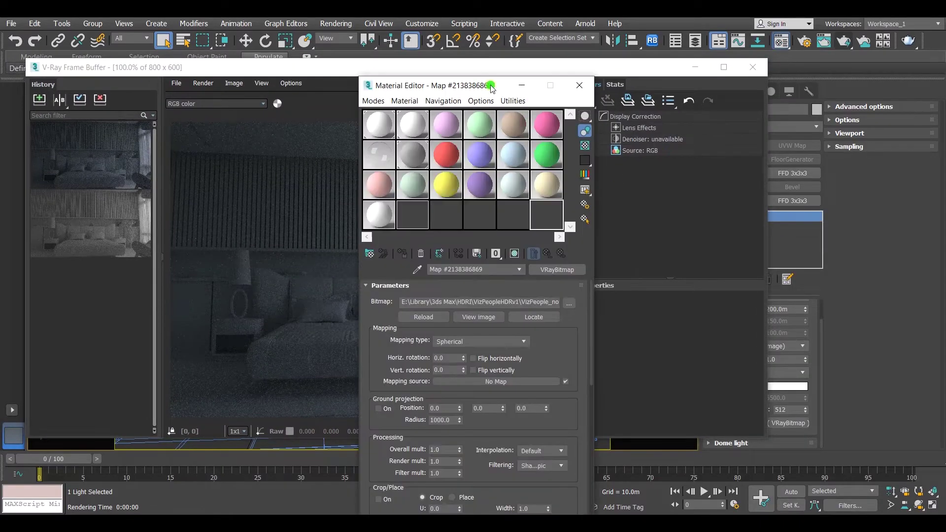
pyautogui.moveTo(482, 91); pyautogui.dragTo(728, 31)
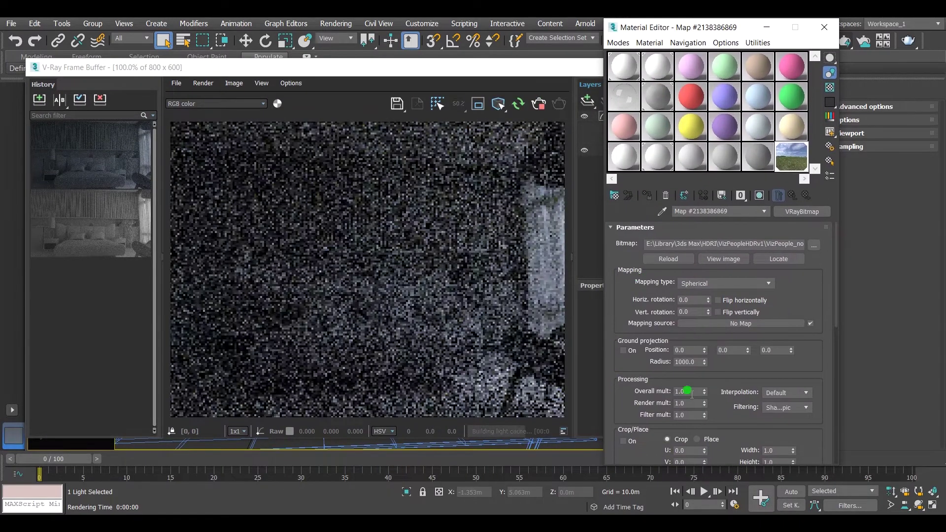
pyautogui.doubleClick(689, 392)
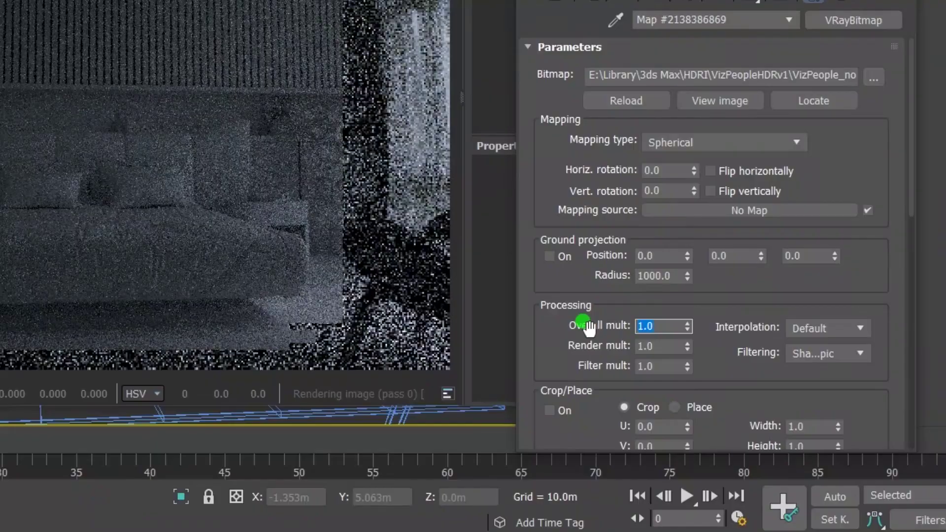
pyautogui.write('5')
pyautogui.press('Return')
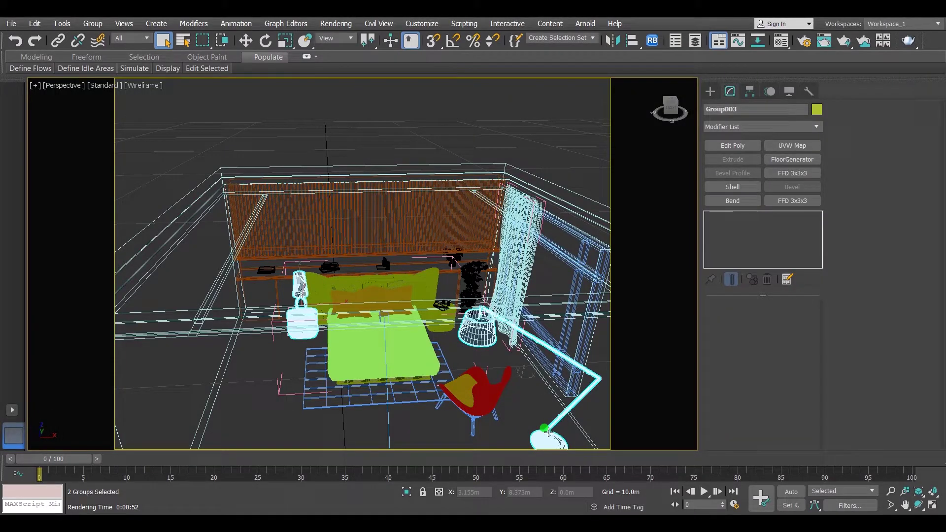
# Step: Isolate the table lamp and floor lamp groups and show them in the top view
pyautogui.click(304, 304)
pyautogui.keyDown('ctrl'); pyautogui.click(546, 428); pyautogui.keyUp('ctrl')
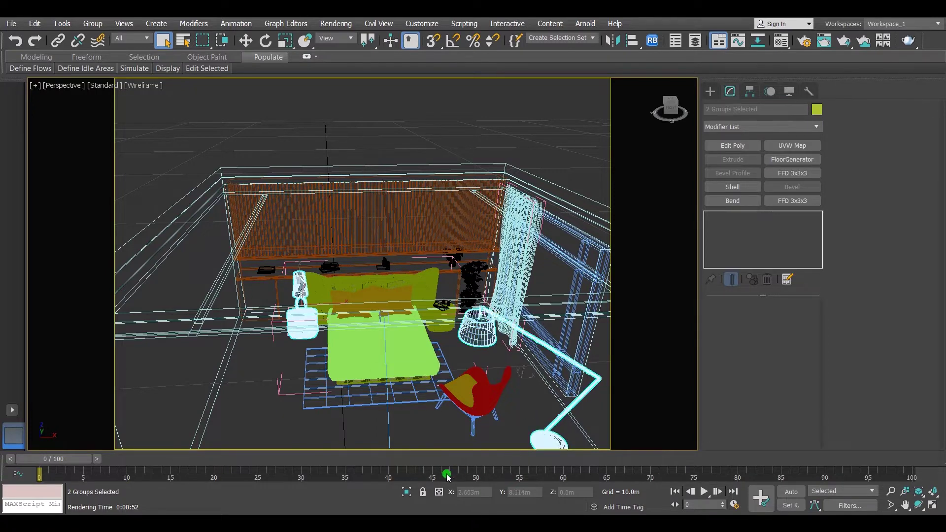
pyautogui.click(406, 492)
pyautogui.click(482, 191)
pyautogui.press('t')
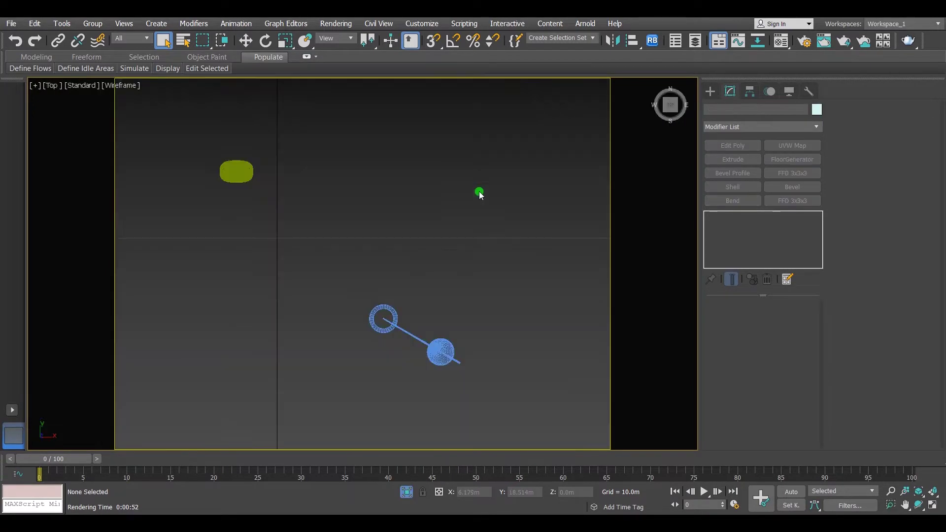
# Step: Create a V-Ray sphere light with a radius of about 0.02 m at the centre of the floor lamp's shade
pyautogui.scroll(5, 388, 318)
pyautogui.click(710, 91)
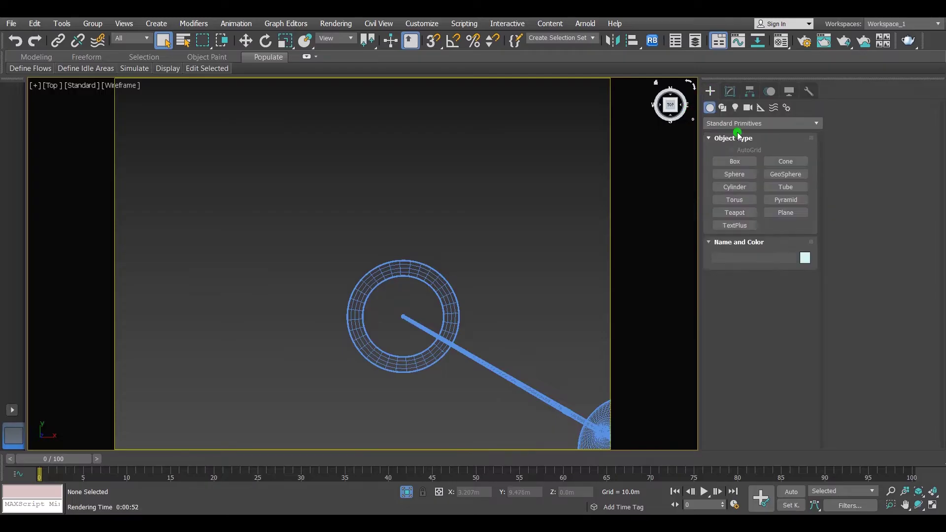
pyautogui.click(735, 107)
pyautogui.click(761, 124)
pyautogui.click(729, 159)
pyautogui.click(735, 161)
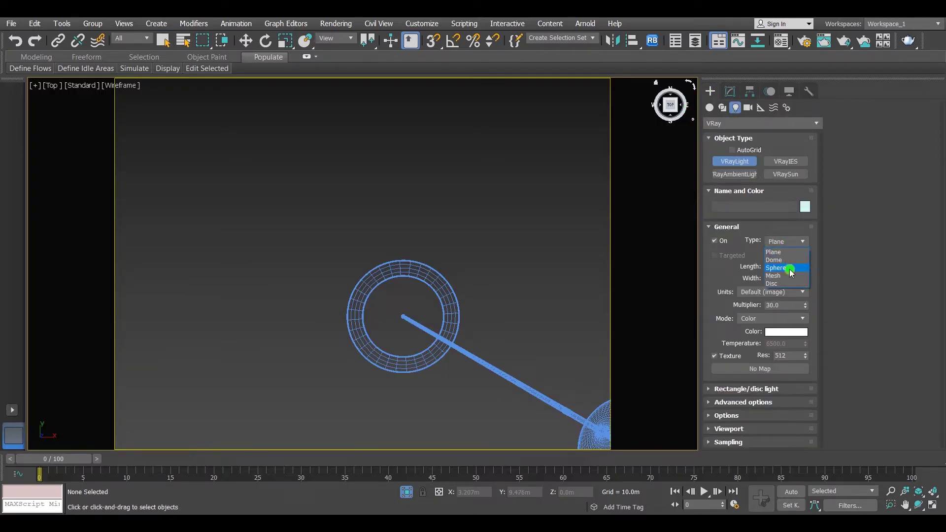
pyautogui.click(788, 268)
pyautogui.scroll(2, 390, 308)
pyautogui.click(395, 309)
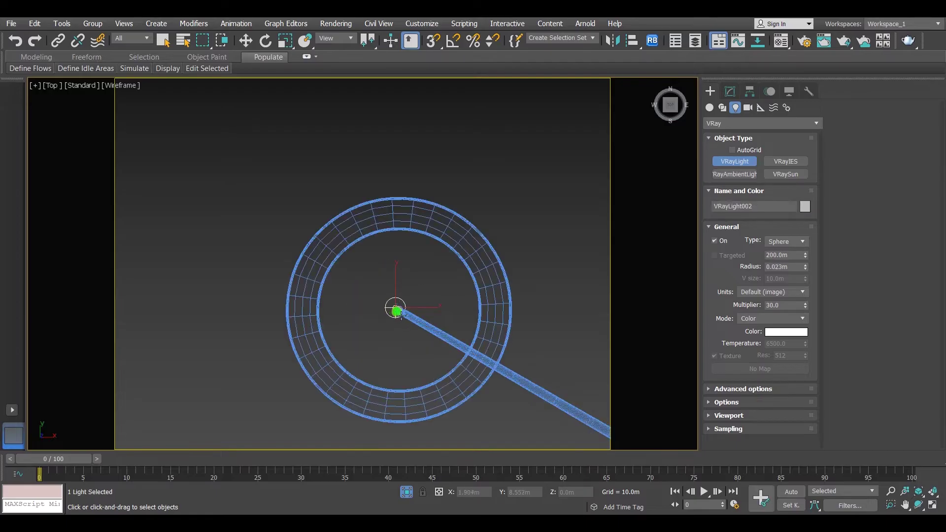
# Step: Copy the sphere light as an instance to the bedside table lamp and centre it on the lamp in plan
pyautogui.press('w')
pyautogui.scroll(-5, 397, 309)
pyautogui.moveTo(490, 304)
pyautogui.keyDown('shift'); pyautogui.mouseDown()
pyautogui.moveTo(391, 300)
pyautogui.moveTo(312, 177)
pyautogui.mouseUp(); pyautogui.keyUp('shift')
pyautogui.click(471, 314)
pyautogui.moveTo(312, 177); pyautogui.dragTo(393, 238, button='middle')
pyautogui.moveTo(392, 238); pyautogui.dragTo(343, 127)
pyautogui.scroll(6, 342, 133)
pyautogui.moveTo(441, 188); pyautogui.dragTo(428, 295)
pyautogui.scroll(6, 472, 319)
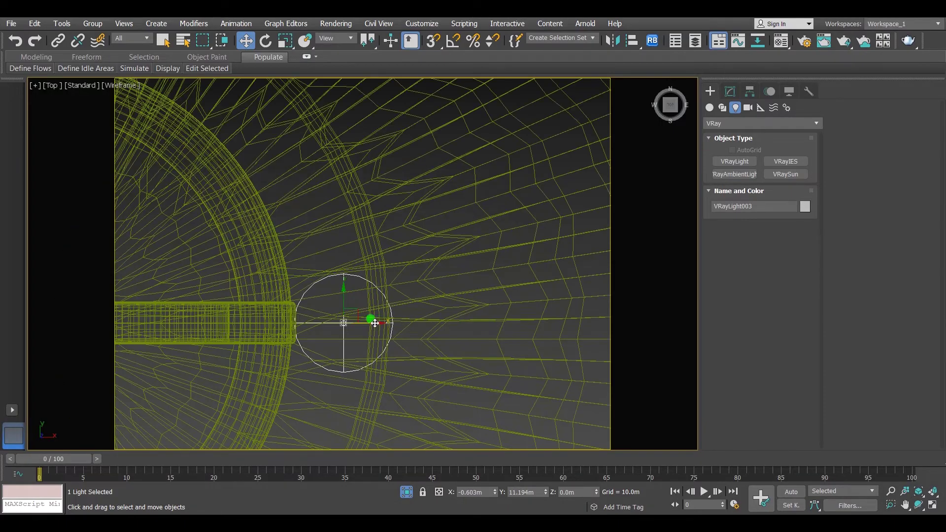
pyautogui.scroll(-6, 369, 274)
pyautogui.moveTo(373, 321); pyautogui.dragTo(298, 290)
# Step: In the front view, raise the sphere lights into their lampshades, to about 1.34 m for the table lamp and 1.86 m for the floor lamp
pyautogui.press('f')
pyautogui.scroll(4, 266, 379)
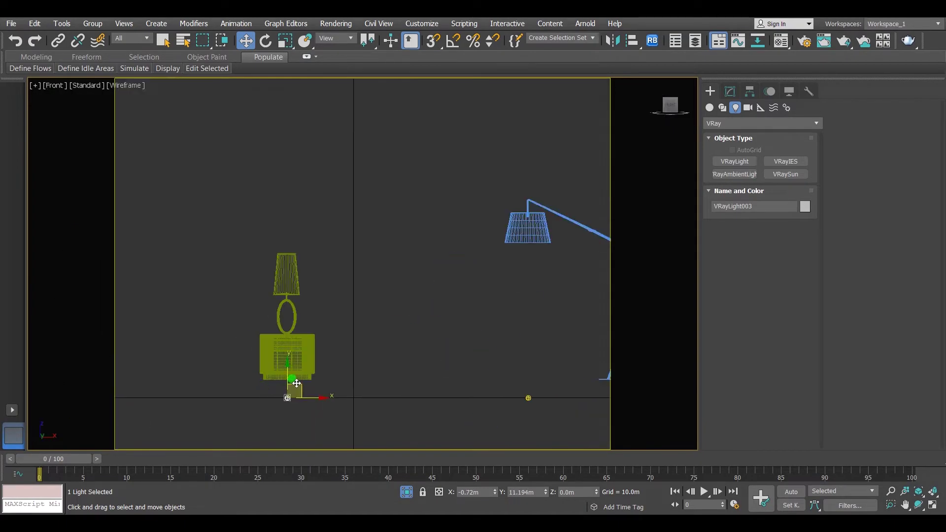
pyautogui.moveTo(288, 379); pyautogui.dragTo(284, 260)
pyautogui.scroll(6, 284, 261)
pyautogui.moveTo(294, 313)
pyautogui.mouseDown()
pyautogui.moveTo(294, 292)
pyautogui.moveTo(290, 302)
pyautogui.mouseUp()
pyautogui.scroll(-6, 289, 301)
pyautogui.moveTo(494, 380); pyautogui.dragTo(503, 225)
pyautogui.scroll(6, 528, 211)
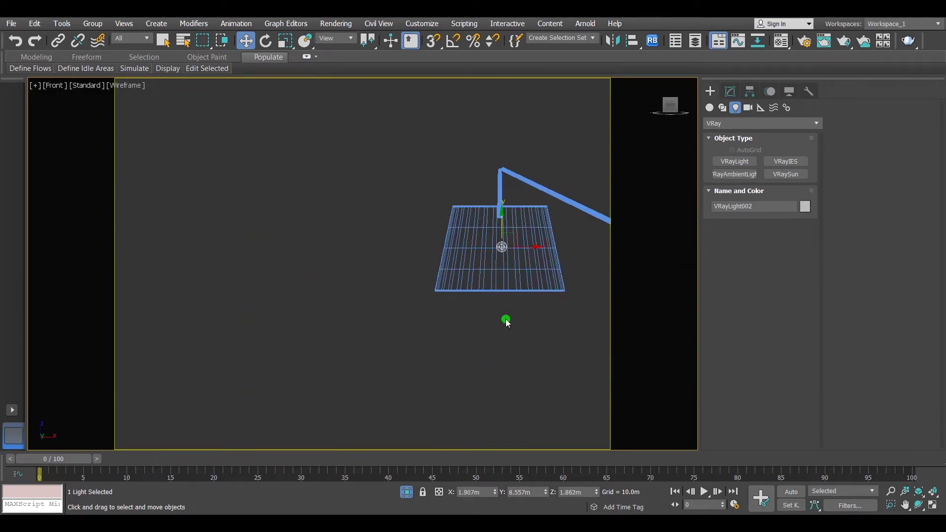
# Step: Set the lamp lights' color to a warm yellow-orange
pyautogui.click(729, 91)
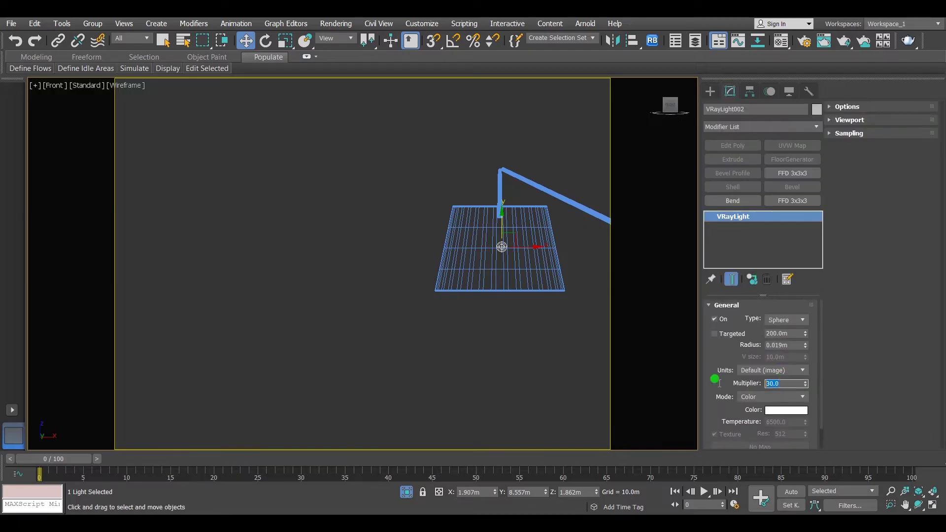
pyautogui.click(790, 410)
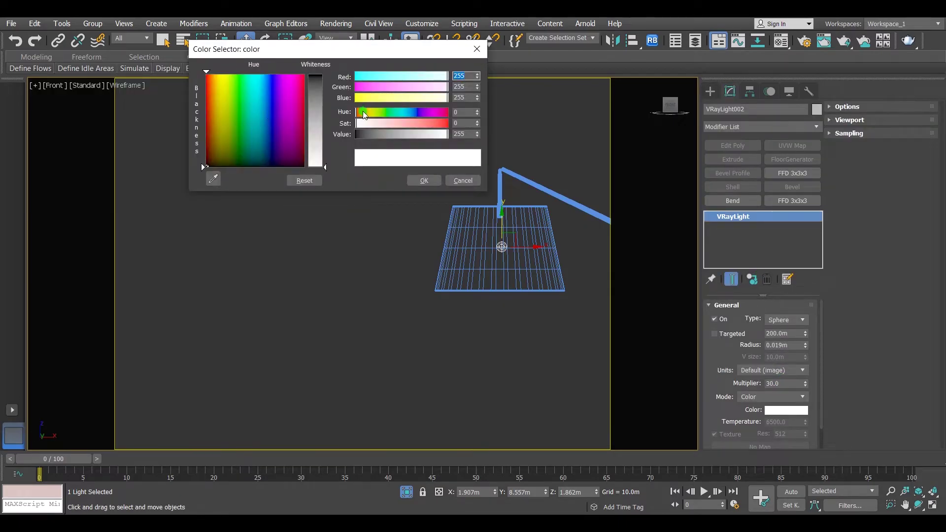
pyautogui.moveTo(364, 114); pyautogui.dragTo(437, 140)
pyautogui.click(428, 181)
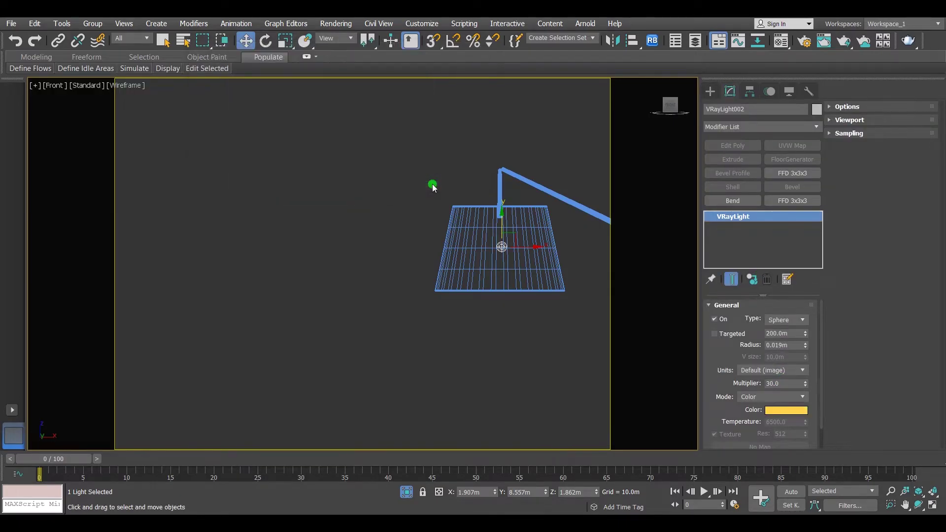
pyautogui.click(431, 408)
# Step: Render the camera view to check the effect of the two lamp lights
pyautogui.press('c')
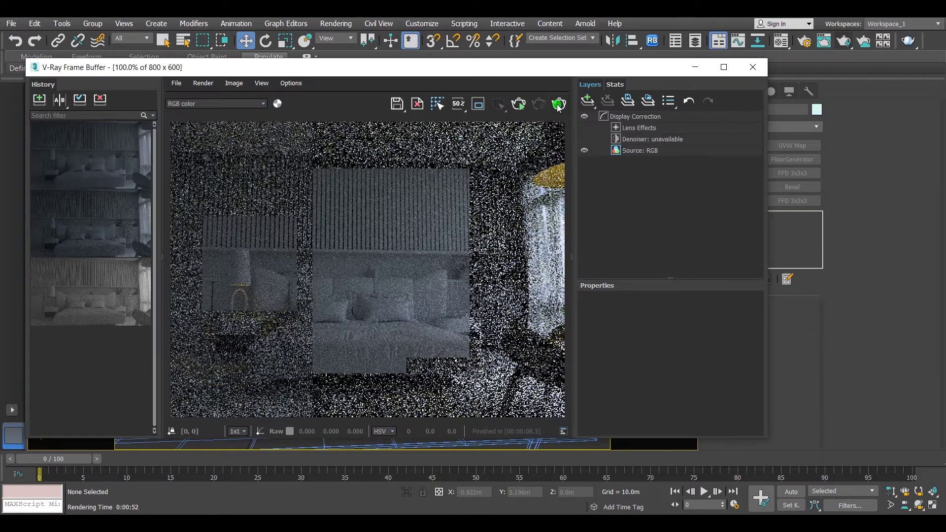
pyautogui.click(554, 107)
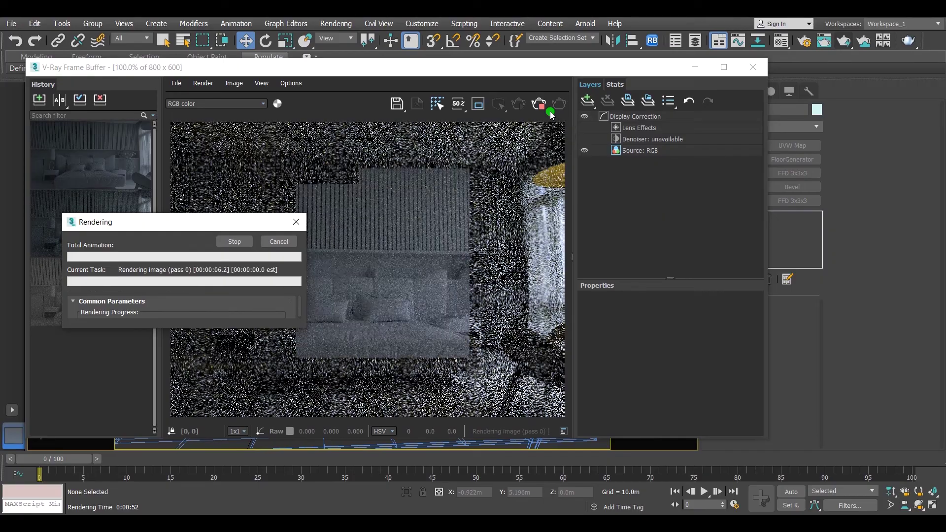
pyautogui.click(415, 344)
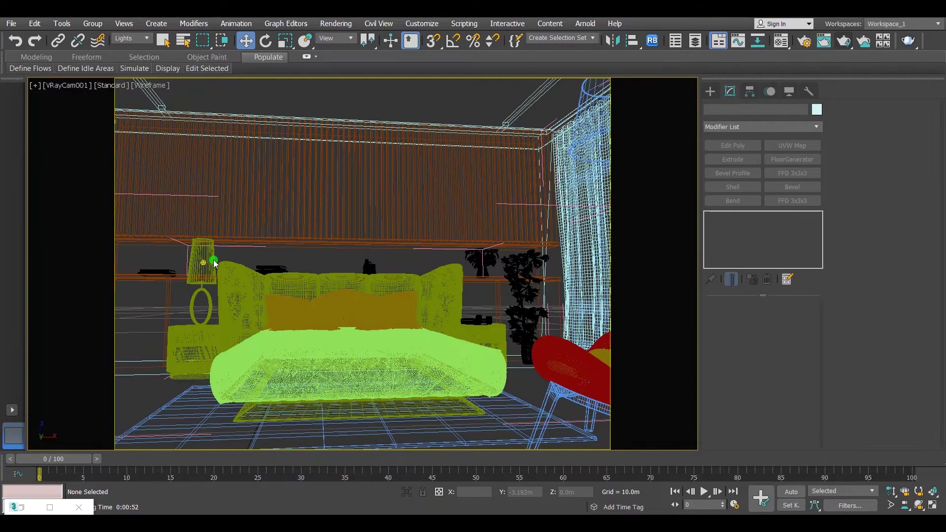
# Step: Set the table lamp light's multiplier to 100 and re-render the camera view with a region around the lamp
pyautogui.click(210, 262)
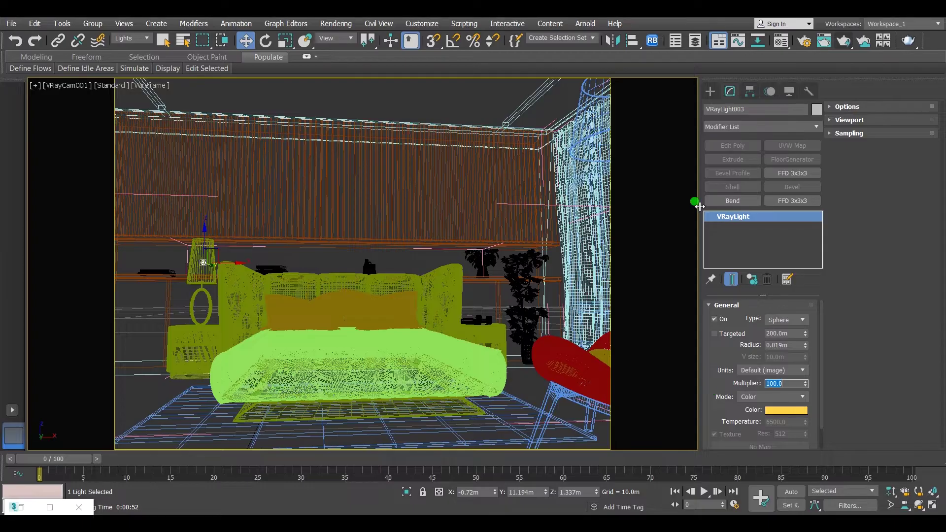
pyautogui.click(841, 42)
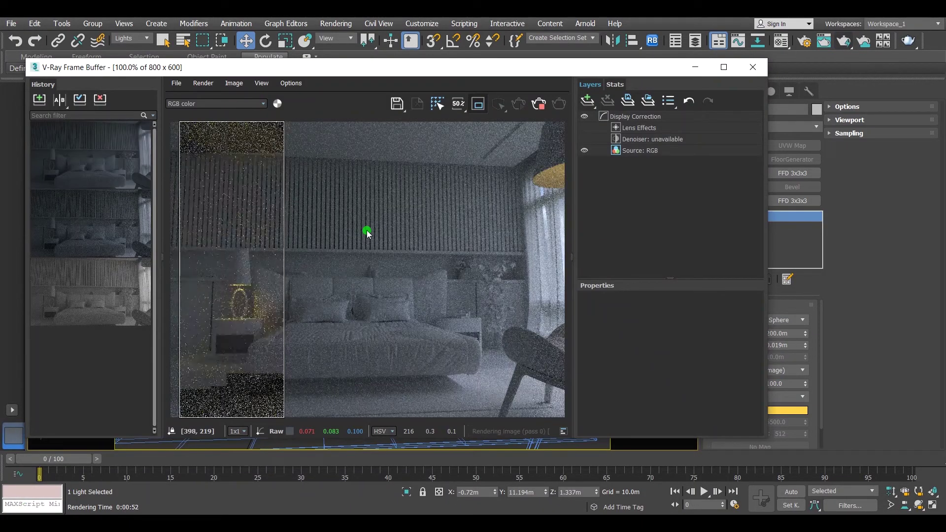
pyautogui.click(538, 103)
pyautogui.click(520, 181)
pyautogui.click(518, 103)
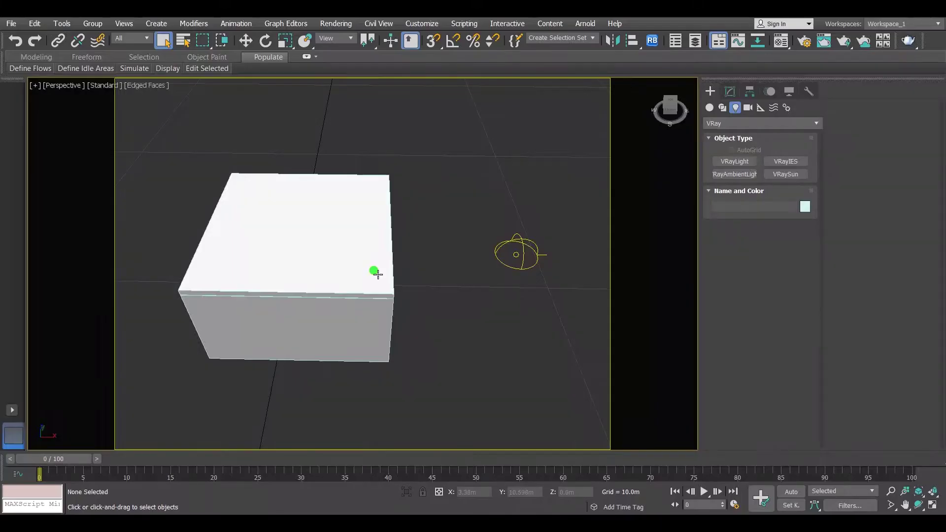
# Step: Hide the roof slab box that covers the room
pyautogui.click(353, 259)
pyautogui.rightClick(342, 257)
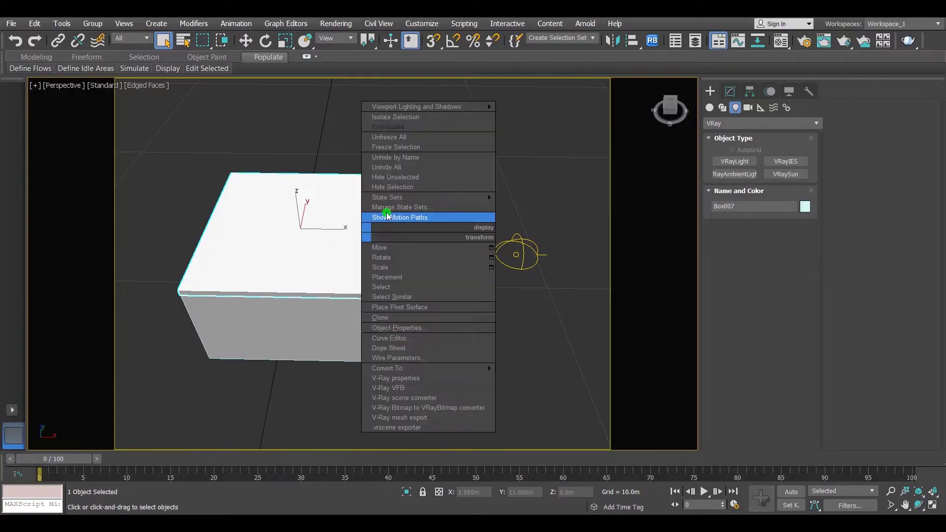
pyautogui.click(400, 187)
# Step: Isolate the suspended ceiling panel inside the room walls and show it in the top view
pyautogui.scroll(3, 359, 201)
pyautogui.moveTo(672, 107); pyautogui.dragTo(657, 128)
pyautogui.scroll(-1, 546, 242)
pyautogui.moveTo(547, 245)
pyautogui.keyDown('alt'); pyautogui.mouseDown(button='middle')
pyautogui.moveTo(492, 261)
pyautogui.moveTo(561, 246)
pyautogui.mouseUp(button='middle'); pyautogui.keyUp('alt')
pyautogui.scroll(-1, 560, 246)
pyautogui.scroll(5, 487, 251)
pyautogui.scroll(-5, 488, 181)
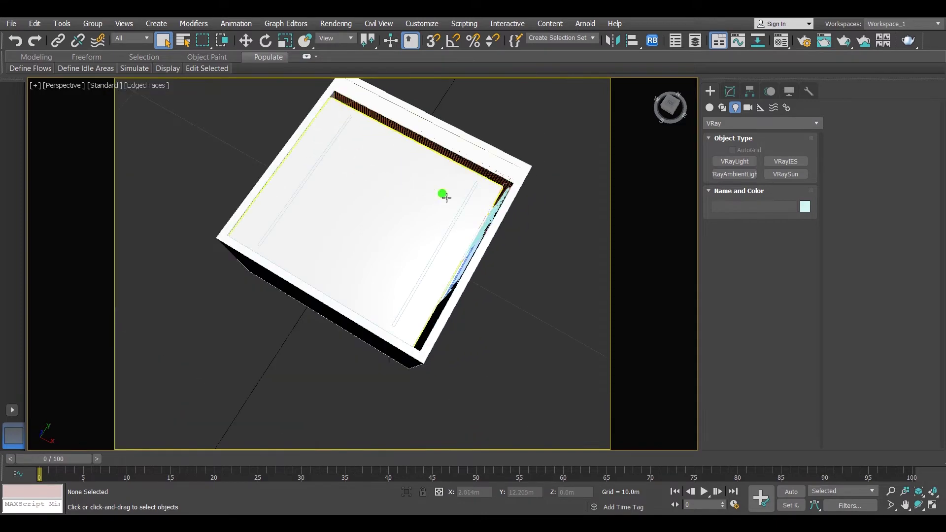
pyautogui.click(442, 194)
pyautogui.click(406, 493)
pyautogui.click(521, 317)
pyautogui.press('t')
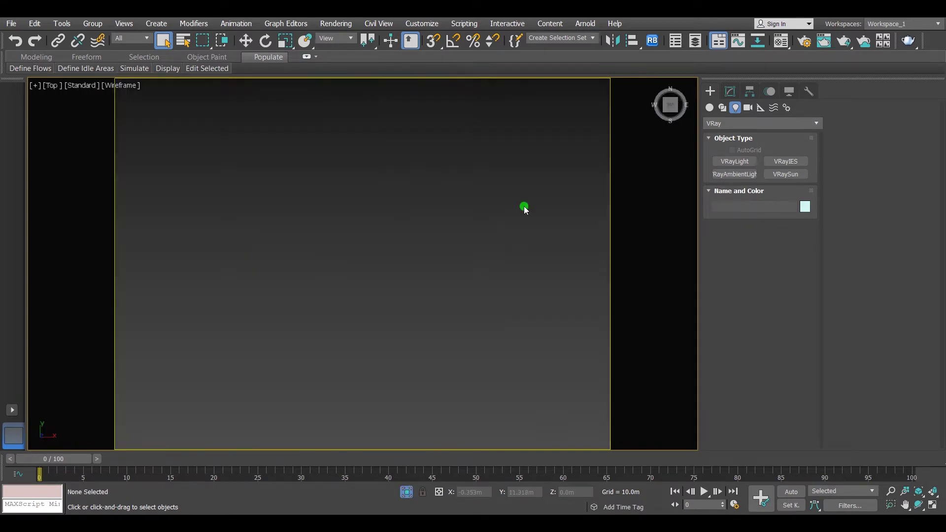
# Step: Draw an L-shaped line with snapping along the ceiling panel's back and window-side edges through three of its corners
pyautogui.click(917, 492)
pyautogui.press('F3')
pyautogui.click(723, 107)
pyautogui.click(734, 171)
pyautogui.press('s')
pyautogui.click(188, 105)
pyautogui.click(537, 105)
pyautogui.click(544, 424)
pyautogui.rightClick(550, 382)
pyautogui.press('F3')
# Step: Offset the line inward from the ceiling edges by moving its back vertices and its window-side vertices toward the room
pyautogui.click(730, 91)
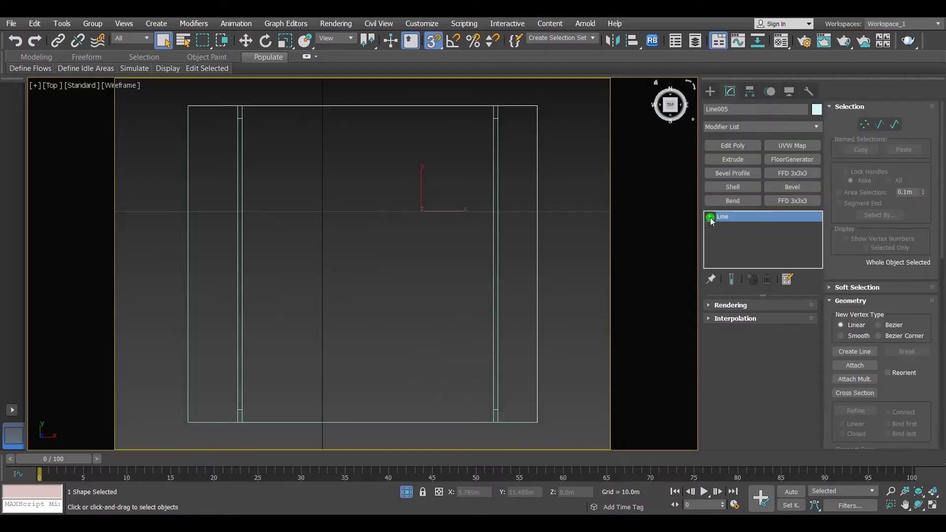
pyautogui.press('1')
pyautogui.moveTo(170, 87); pyautogui.dragTo(581, 159)
pyautogui.scroll(-3, 405, 176)
pyautogui.scroll(3, 387, 150)
pyautogui.press('w')
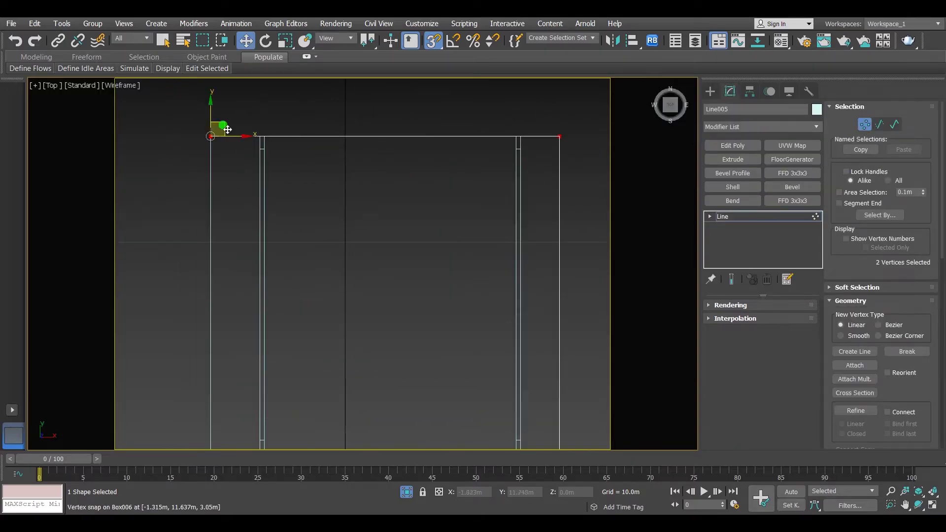
pyautogui.moveTo(209, 113)
pyautogui.mouseDown()
pyautogui.moveTo(210, 134)
pyautogui.moveTo(210, 126)
pyautogui.mouseUp()
pyautogui.scroll(-3, 501, 121)
pyautogui.moveTo(510, 320); pyautogui.dragTo(510, 319)
pyautogui.moveTo(554, 283); pyautogui.dragTo(547, 283)
pyautogui.scroll(3, 524, 108)
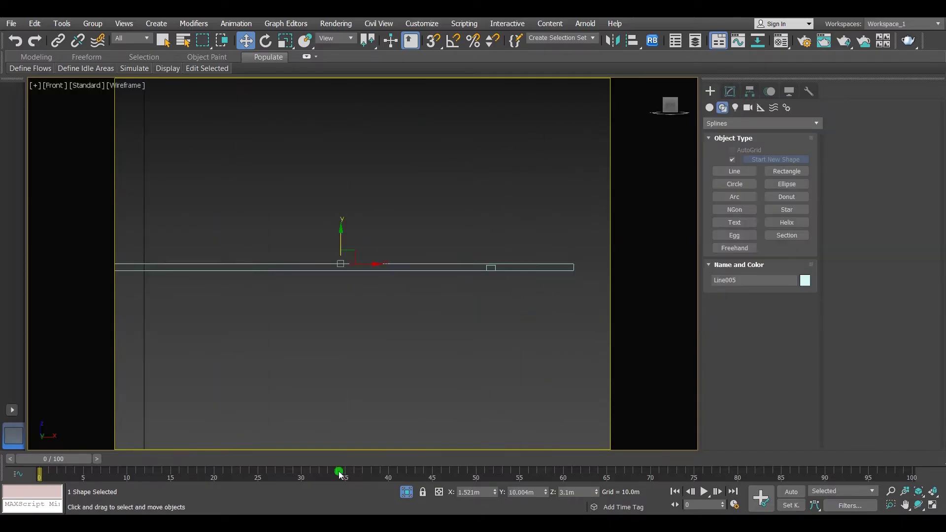
# Step: Exit isolation and make the line visible in renderer and viewport with a radial thickness of 0.03 m
pyautogui.click(403, 492)
pyautogui.scroll(4, 429, 256)
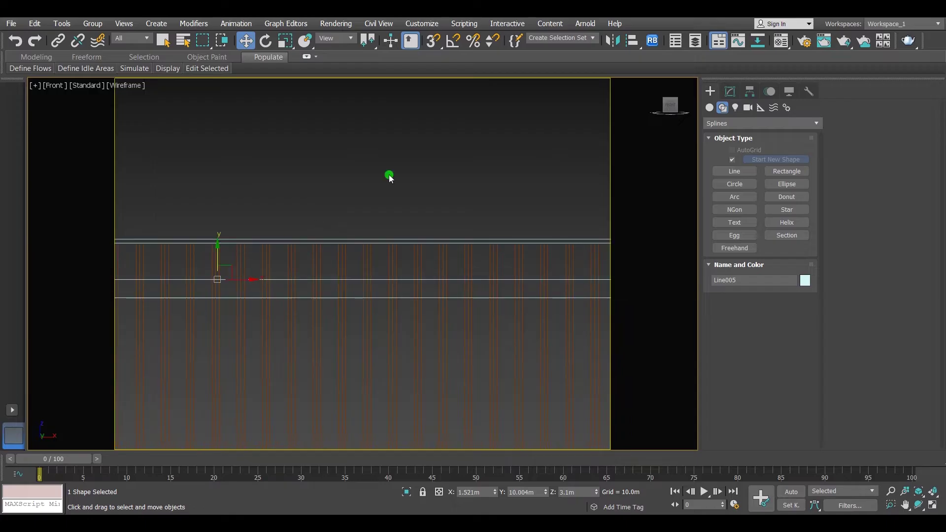
pyautogui.click(732, 92)
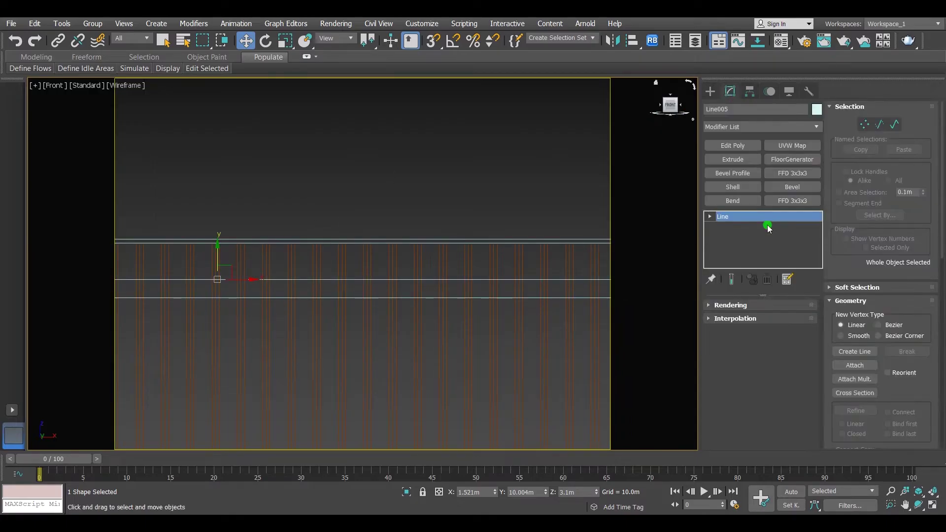
pyautogui.click(735, 313)
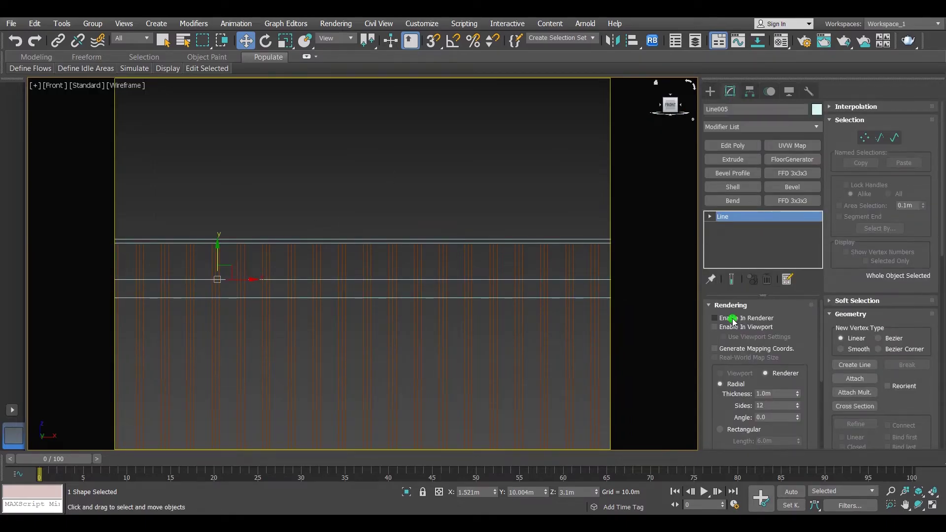
pyautogui.click(715, 327)
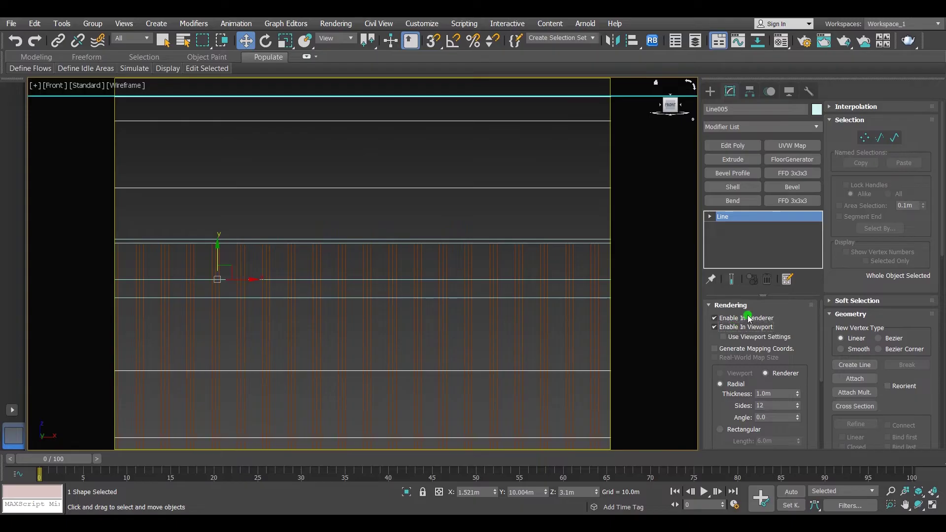
pyautogui.moveTo(781, 394); pyautogui.dragTo(717, 397)
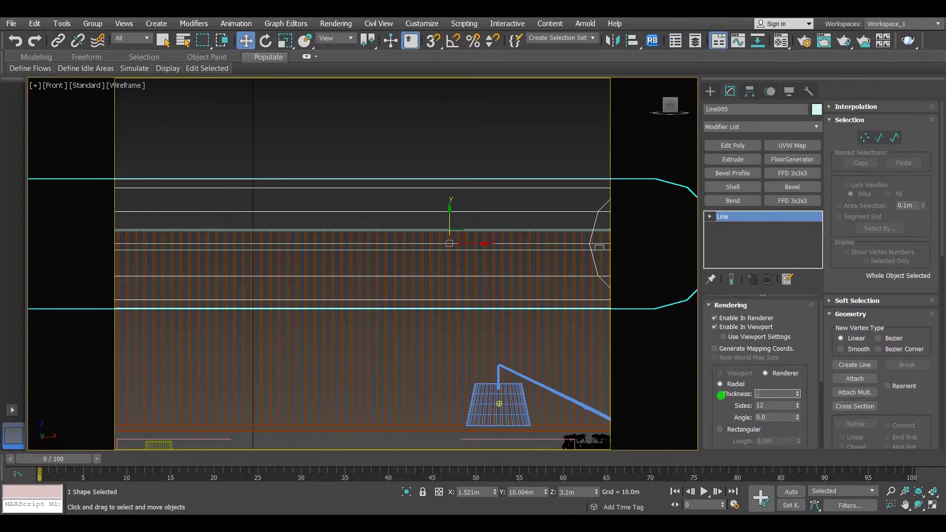
pyautogui.write('.03')
pyautogui.press('Return')
# Step: Raise the thickened line slightly above the ceiling panel's level in the front view
pyautogui.scroll(5, 413, 243)
pyautogui.moveTo(459, 229); pyautogui.dragTo(459, 210)
pyautogui.scroll(3, 466, 234)
pyautogui.rightClick(754, 239)
pyautogui.click(806, 329)
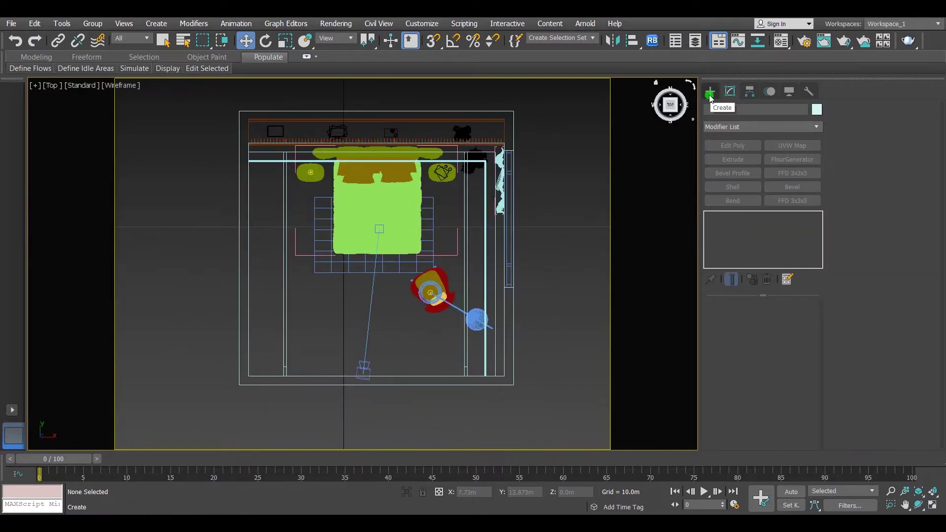
# Step: Create a V-Ray light of type Mesh outside the room's window wall in the top view
pyautogui.click(710, 91)
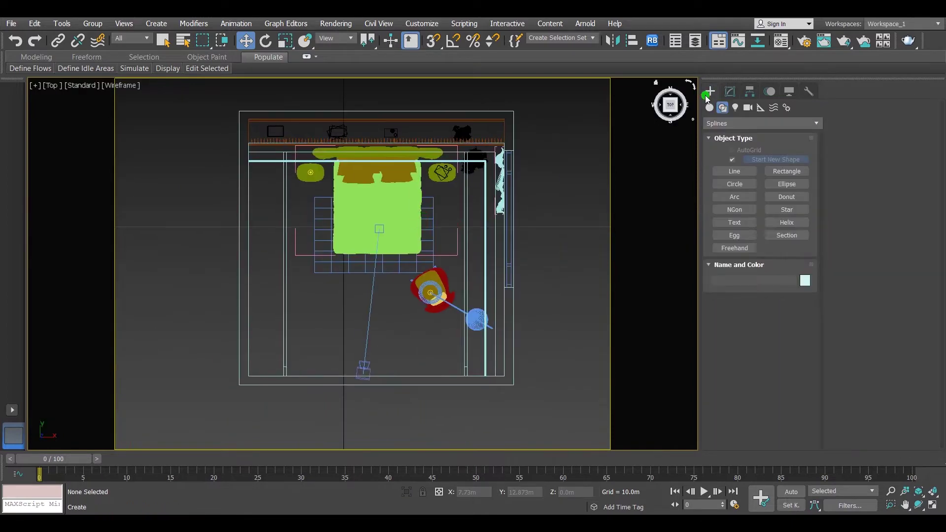
pyautogui.click(735, 107)
pyautogui.click(729, 161)
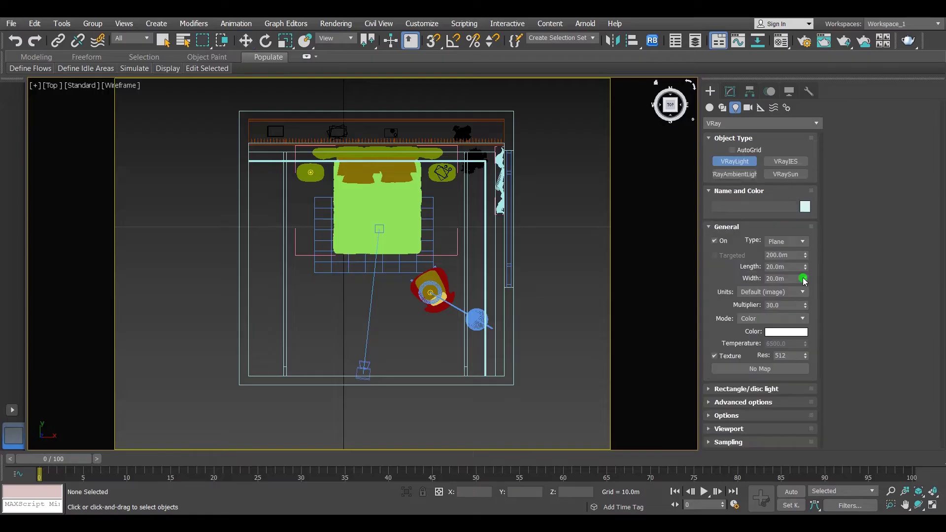
pyautogui.click(789, 242)
pyautogui.click(781, 277)
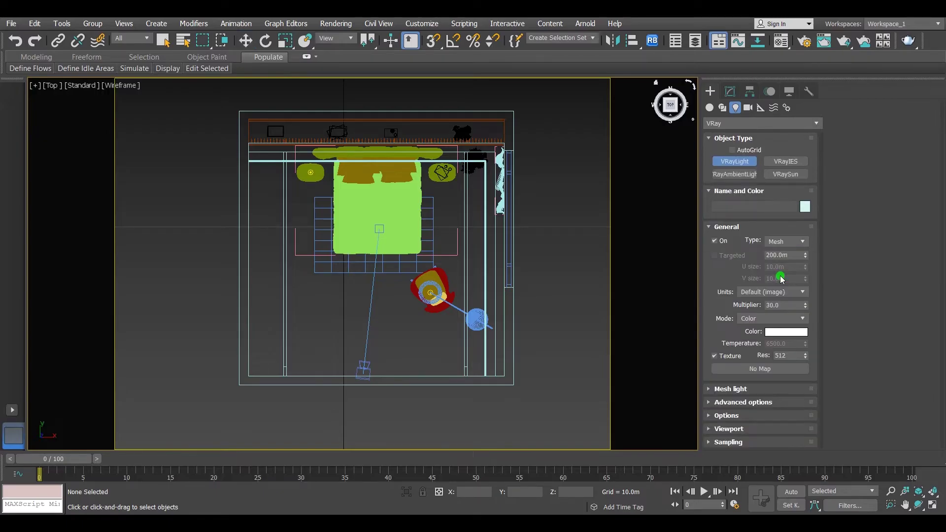
pyautogui.click(537, 184)
# Step: Pick the L-shaped ceiling line as the V-Ray light's mesh
pyautogui.click(730, 92)
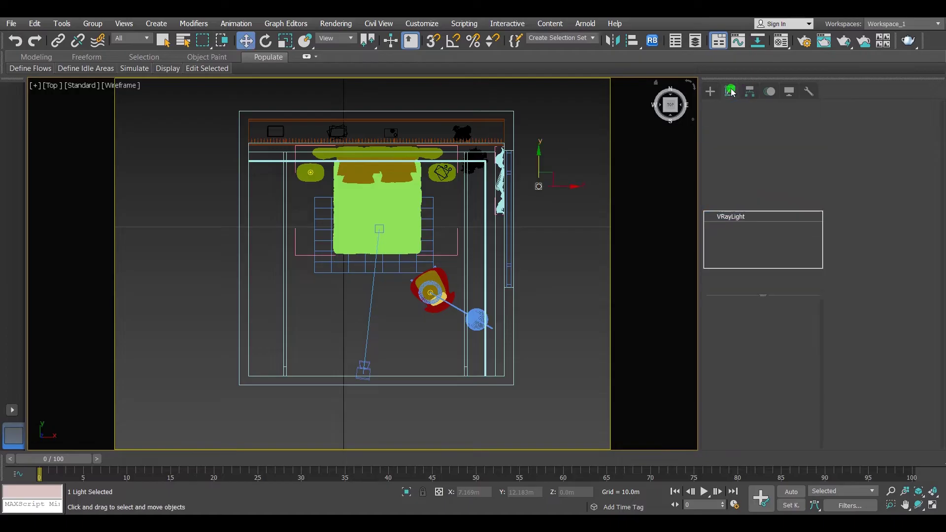
pyautogui.scroll(-1, 802, 386)
pyautogui.scroll(-1, 802, 386)
pyautogui.scroll(-1, 792, 430)
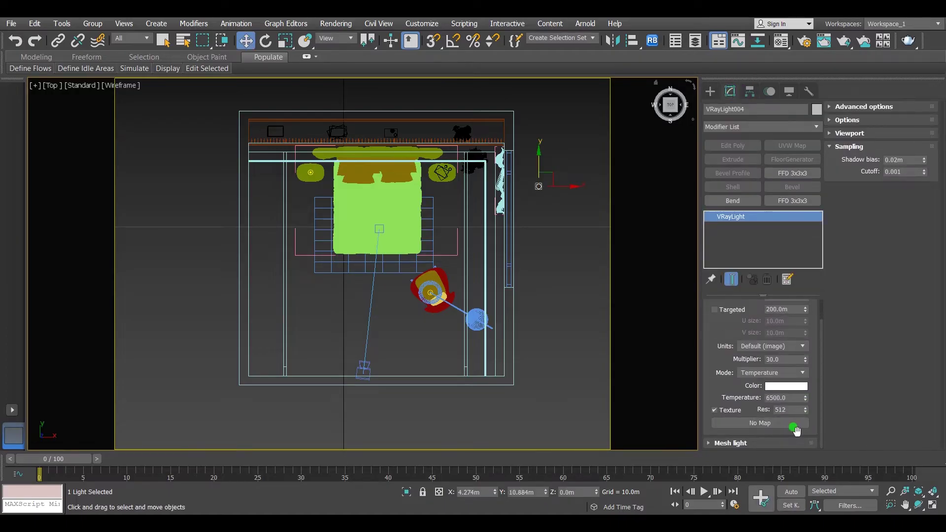
pyautogui.click(775, 444)
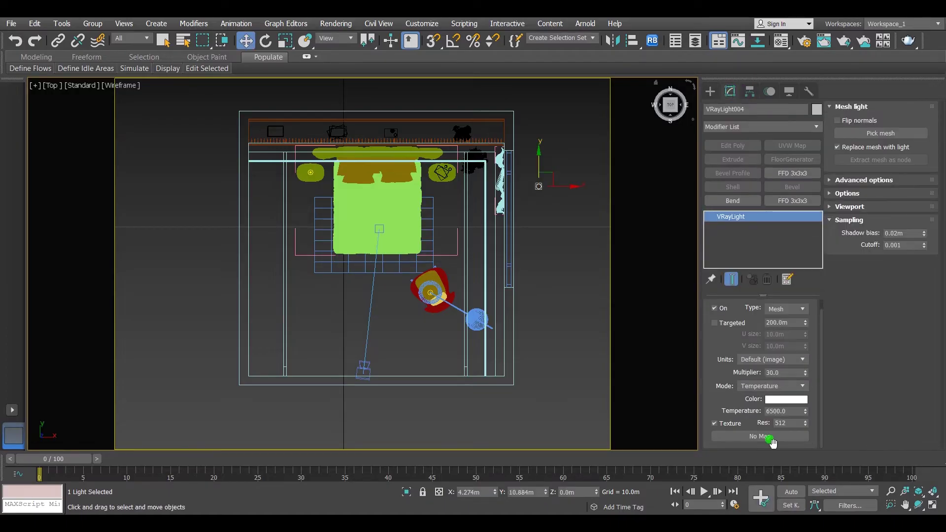
pyautogui.click(880, 133)
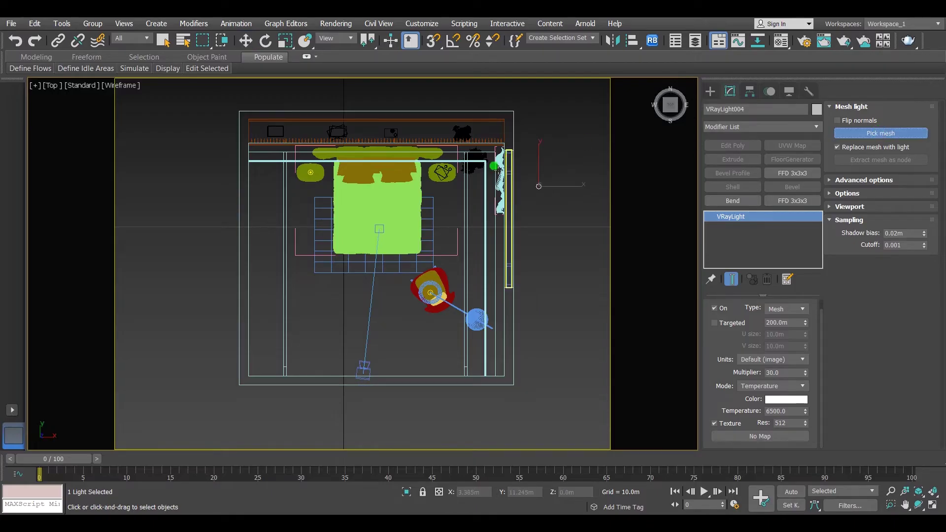
pyautogui.scroll(6, 493, 164)
pyautogui.click(493, 164)
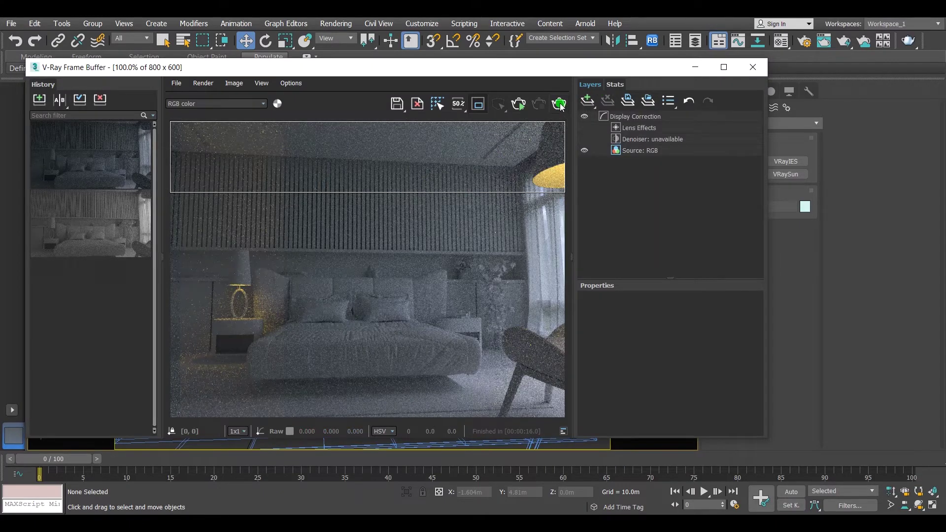
# Step: Test render the ceiling region with the cove light, stop the render and move the frame buffer aside
pyautogui.click(560, 104)
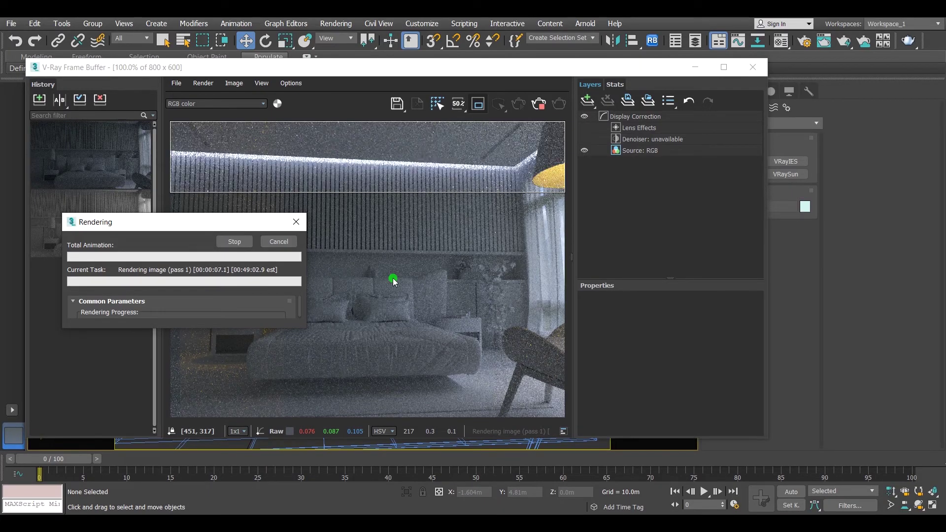
pyautogui.click(541, 105)
pyautogui.moveTo(626, 67); pyautogui.dragTo(477, 127)
# Step: Give the ceiling cove light a saturated warm orange colour with hue 24 and a multiplier of 10, and render it
pyautogui.click(397, 108)
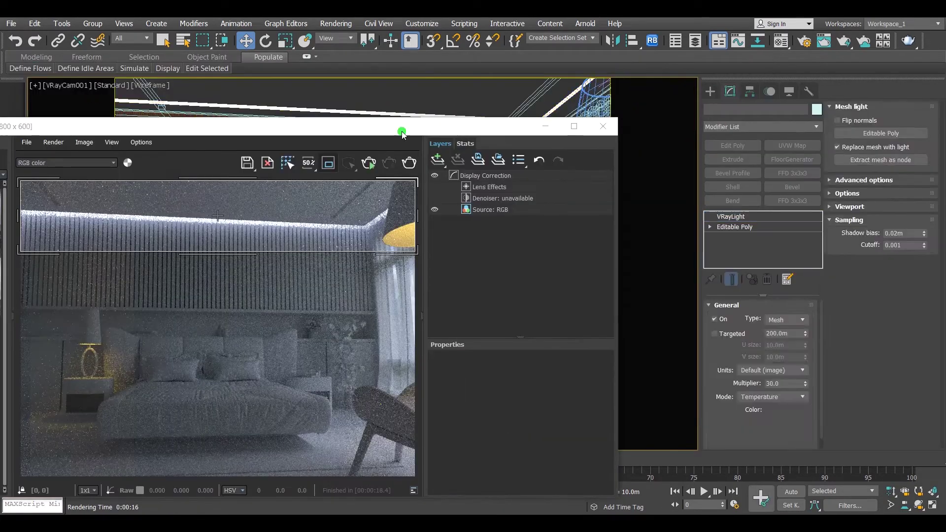
pyautogui.click(775, 410)
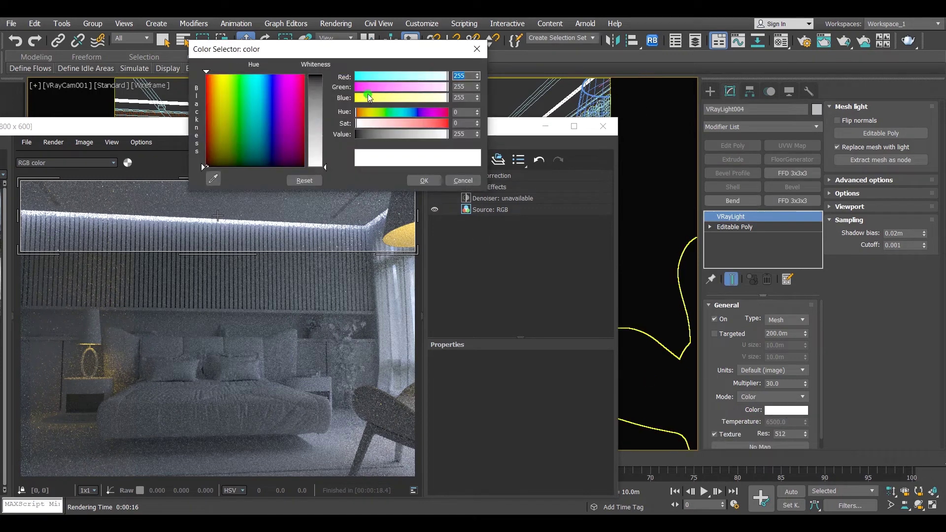
pyautogui.moveTo(369, 111); pyautogui.dragTo(364, 112)
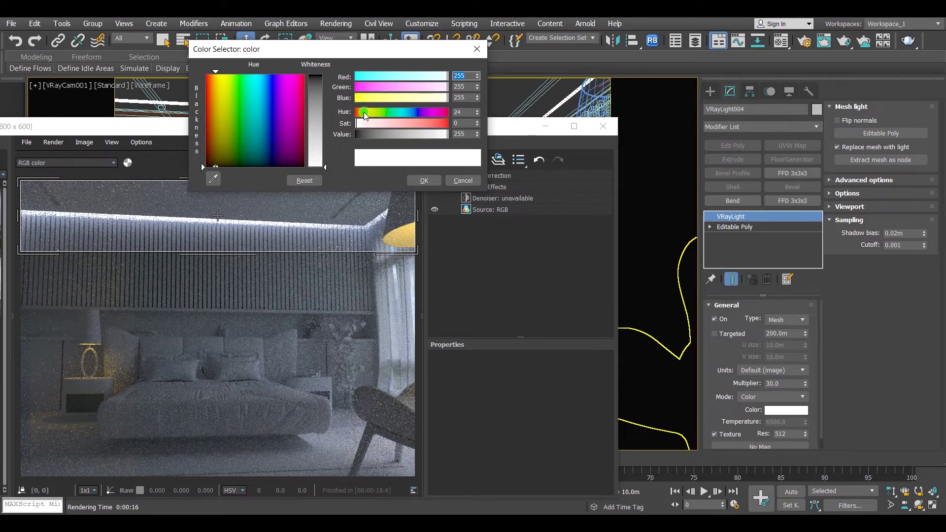
pyautogui.click(433, 123)
pyautogui.click(424, 181)
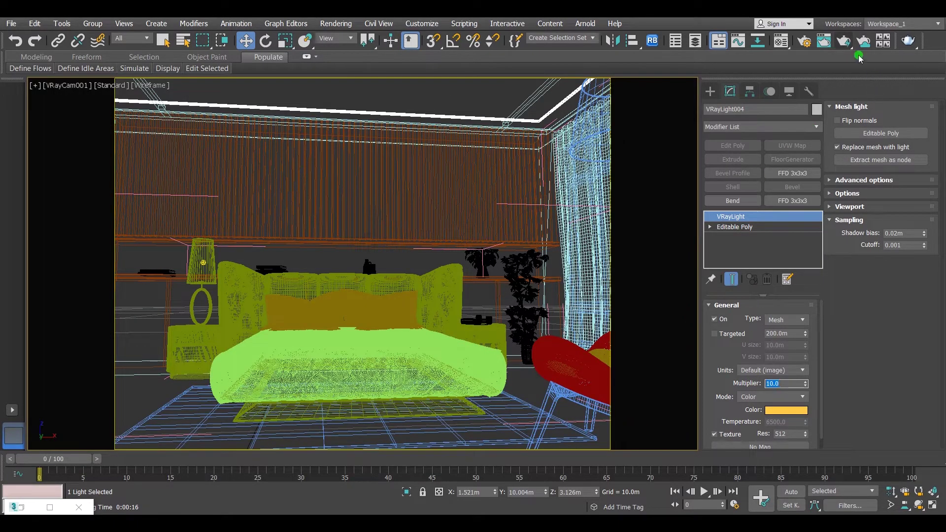
pyautogui.click(842, 42)
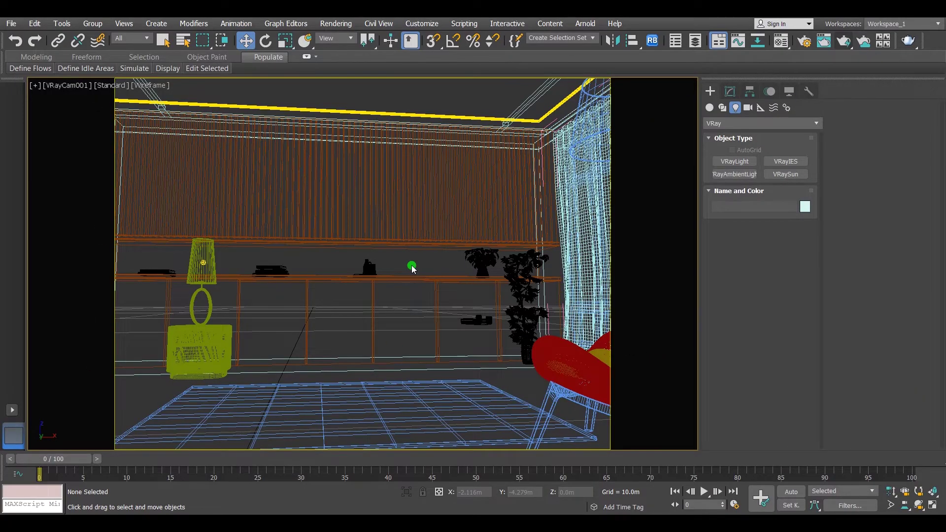
# Step: Isolate the slatted wall unit behind the bed and show it in perspective
pyautogui.click(402, 208)
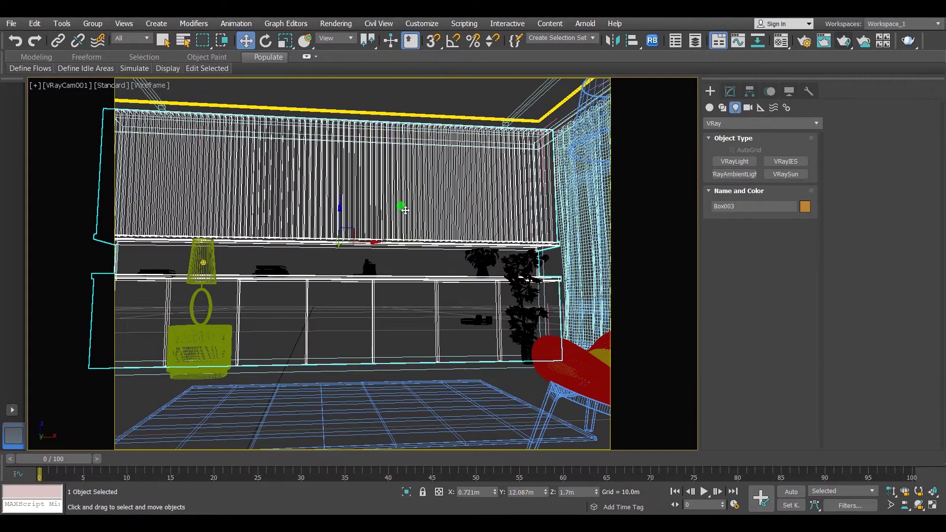
pyautogui.click(406, 492)
pyautogui.click(583, 350)
pyautogui.press('p')
# Step: Draw a straight line with vertex snapping along the lower back edge of the wall unit's niche
pyautogui.click(722, 107)
pyautogui.click(734, 171)
pyautogui.scroll(-3, 292, 292)
pyautogui.press('F3')
pyautogui.scroll(3, 262, 301)
pyautogui.keyDown('alt'); pyautogui.moveTo(264, 304); pyautogui.dragTo(359, 355, button='middle'); pyautogui.keyUp('alt')
pyautogui.scroll(3, 359, 354)
pyautogui.press('s')
pyautogui.click(177, 341)
pyautogui.scroll(3, 629, 227)
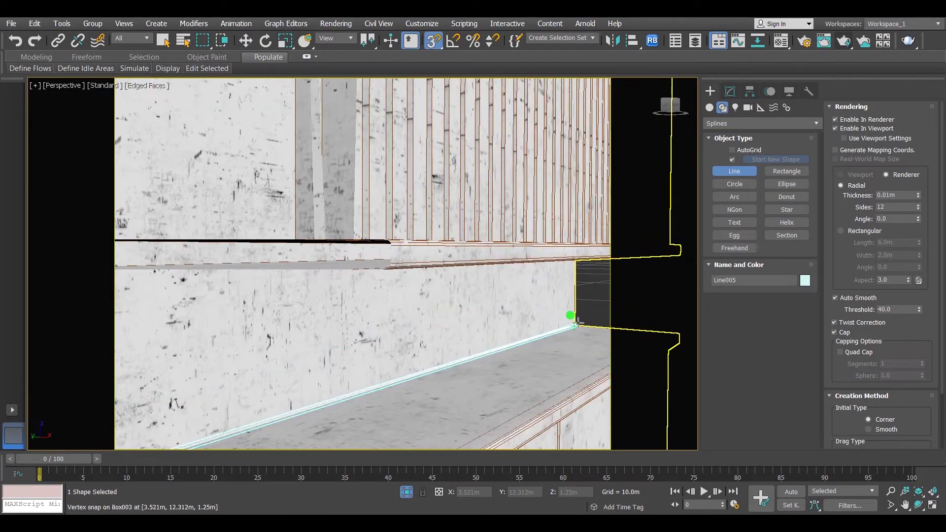
pyautogui.scroll(3, 580, 324)
pyautogui.click(567, 330)
pyautogui.rightClick(567, 330)
pyautogui.scroll(-5, 528, 271)
# Step: Move the line slightly away from the niche's lower back corner in the left view, with snapping off
pyautogui.press('l')
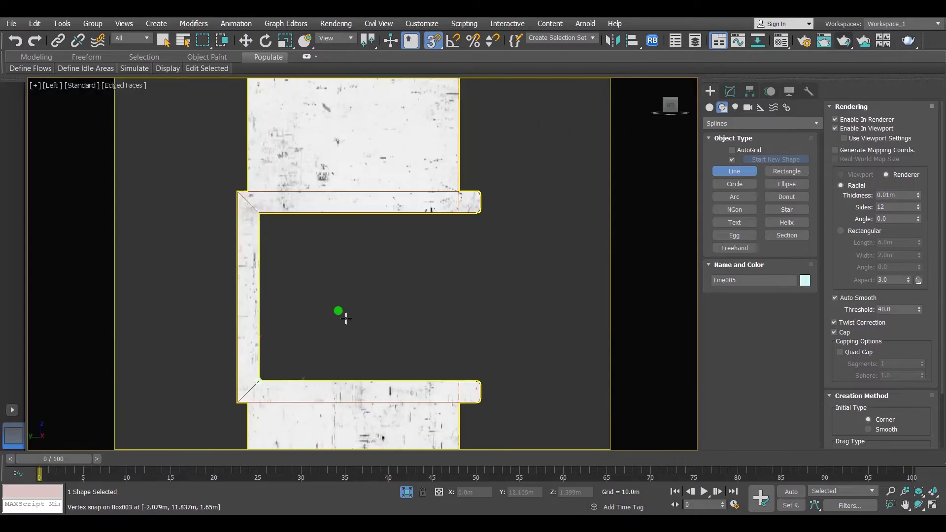
pyautogui.press('w')
pyautogui.press('F3')
pyautogui.scroll(2, 281, 380)
pyautogui.moveTo(280, 379); pyautogui.dragTo(287, 275, button='middle')
pyautogui.scroll(5, 255, 278)
pyautogui.moveTo(253, 270)
pyautogui.mouseDown()
pyautogui.moveTo(359, 267)
pyautogui.moveTo(329, 268)
pyautogui.mouseUp()
pyautogui.press('s')
# Step: Copy the line upward and position the copy just below the niche's upper back corner
pyautogui.scroll(-5, 326, 323)
pyautogui.scroll(-2, 338, 306)
pyautogui.keyDown('shift'); pyautogui.moveTo(338, 301); pyautogui.dragTo(367, 156); pyautogui.keyUp('shift')
pyautogui.click(471, 317)
pyautogui.scroll(7, 327, 163)
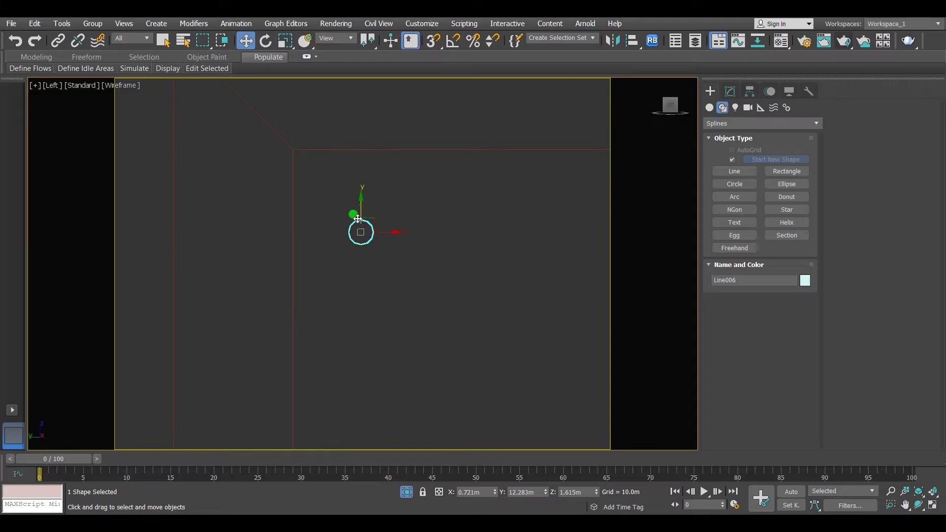
pyautogui.moveTo(363, 211); pyautogui.dragTo(365, 197)
pyautogui.scroll(-12, 357, 164)
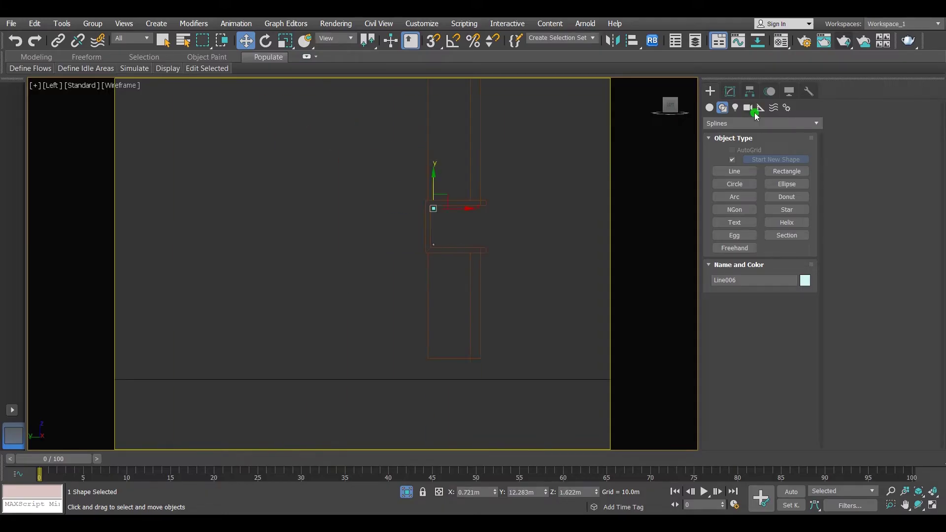
# Step: Convert the upper niche line to an Editable Poly and attach the lower line to it
pyautogui.click(731, 91)
pyautogui.scroll(2, 450, 217)
pyautogui.rightClick(751, 228)
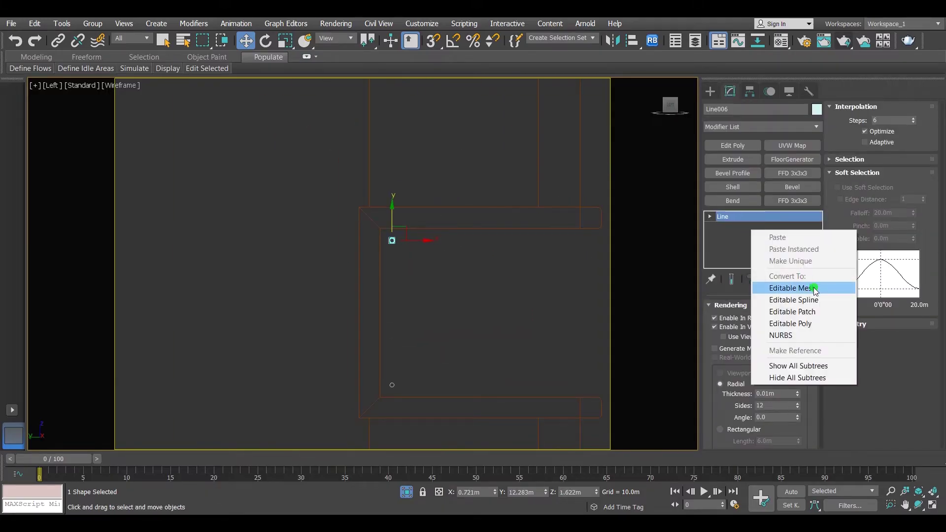
pyautogui.click(777, 323)
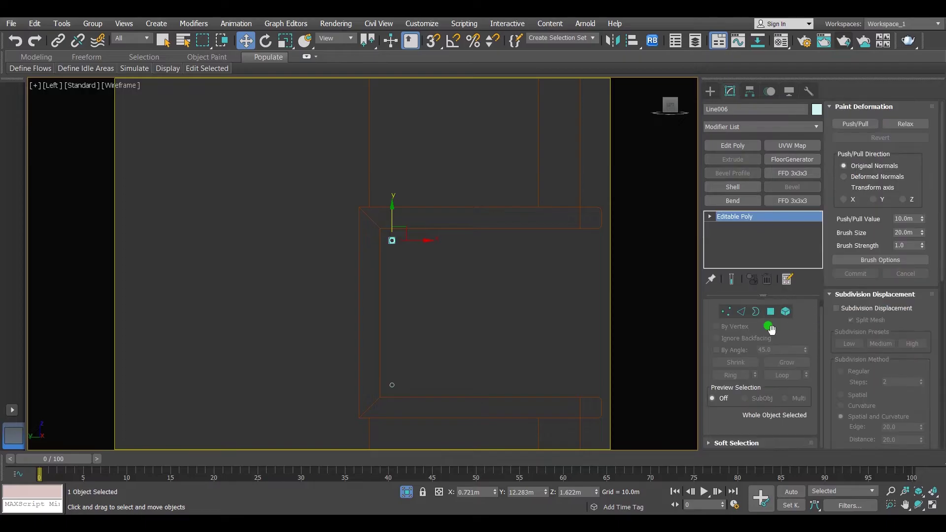
pyautogui.scroll(-5, 920, 187)
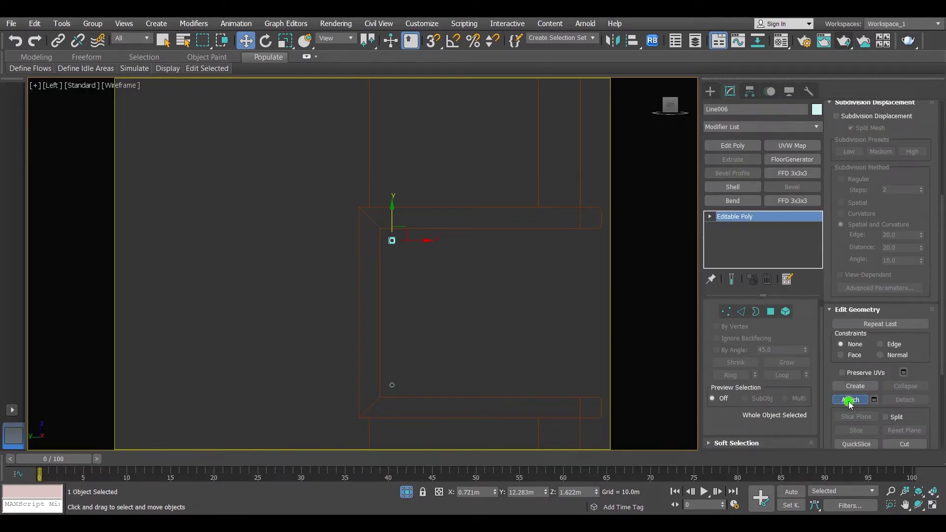
pyautogui.click(849, 400)
pyautogui.click(390, 384)
# Step: Create another V-Ray light of type Mesh inside the niche area in the left view
pyautogui.click(716, 93)
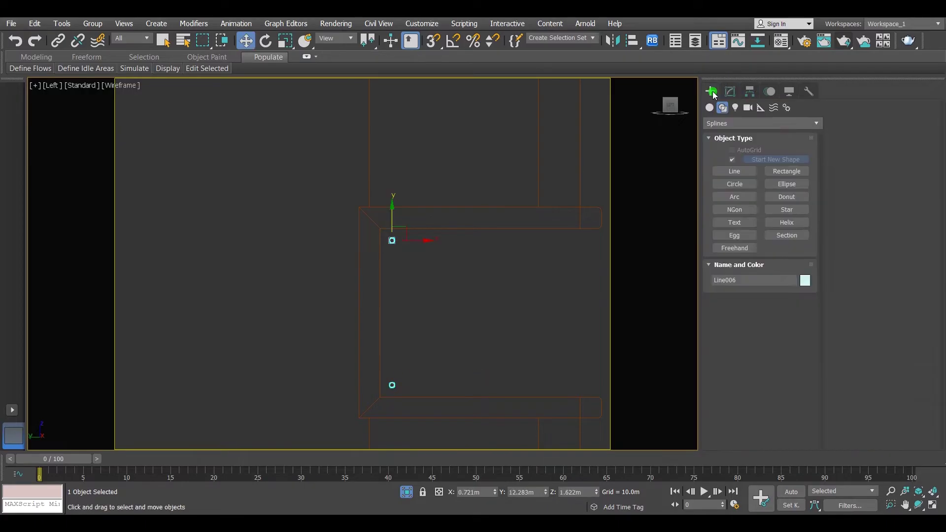
pyautogui.click(734, 108)
pyautogui.click(761, 123)
pyautogui.click(724, 154)
pyautogui.click(734, 161)
pyautogui.click(786, 276)
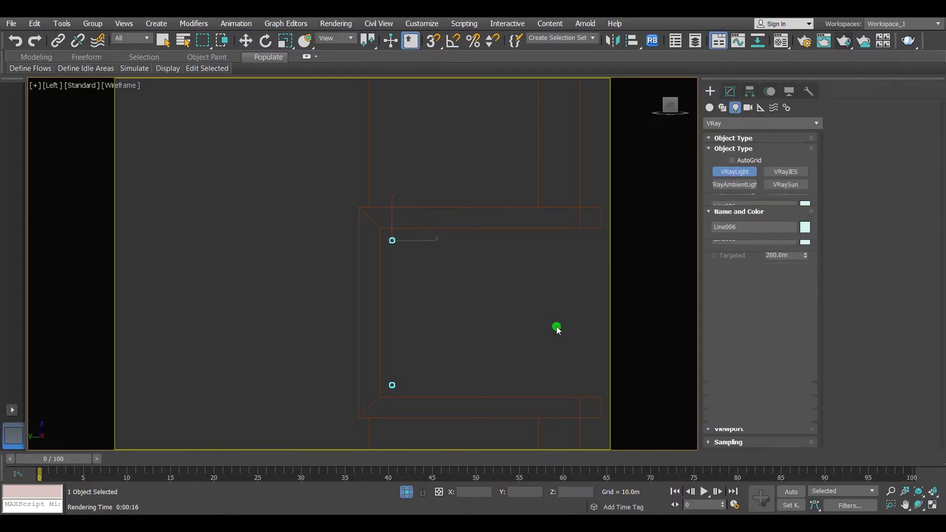
pyautogui.click(425, 358)
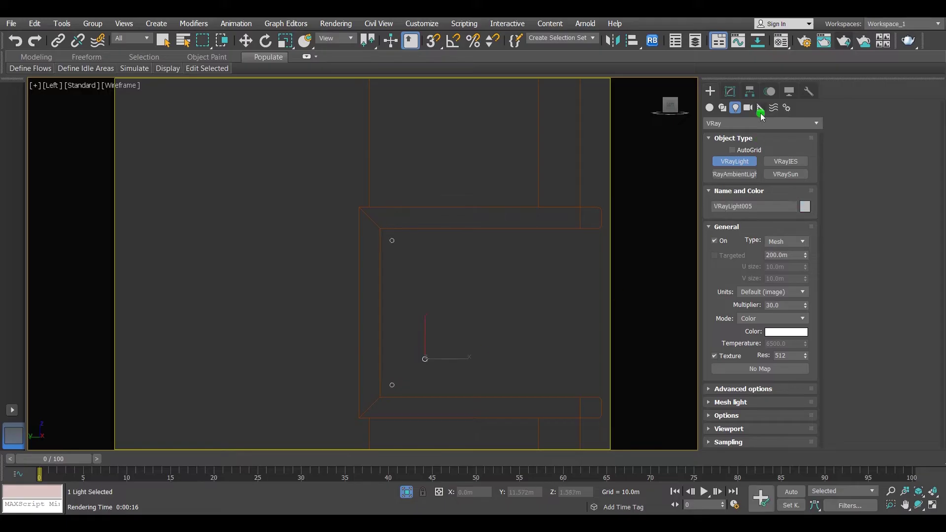
# Step: Pick the attached niche lines as the new V-Ray light's mesh
pyautogui.click(731, 93)
pyautogui.scroll(-1, 815, 436)
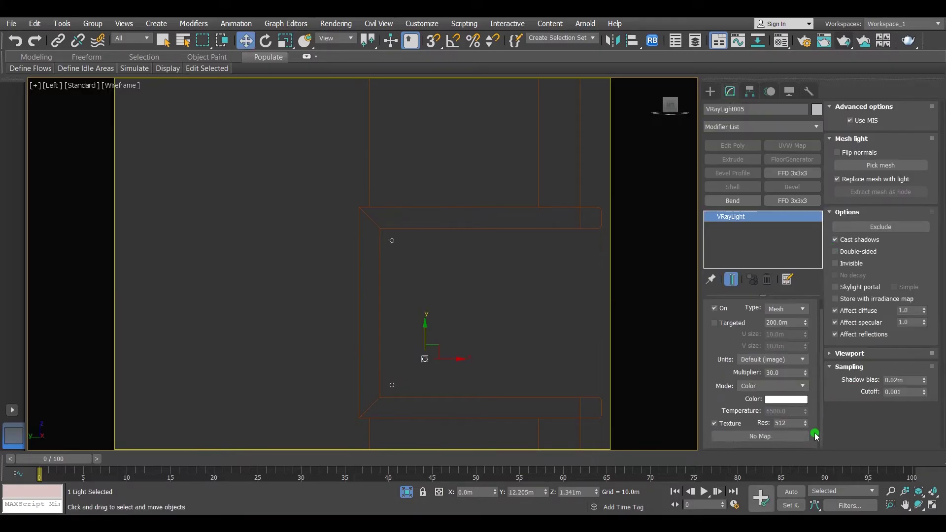
pyautogui.click(882, 165)
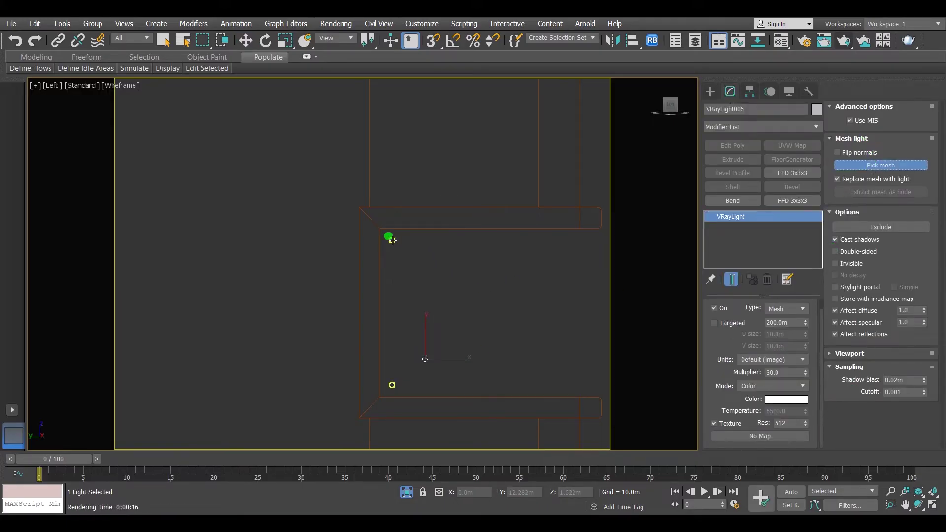
pyautogui.click(391, 240)
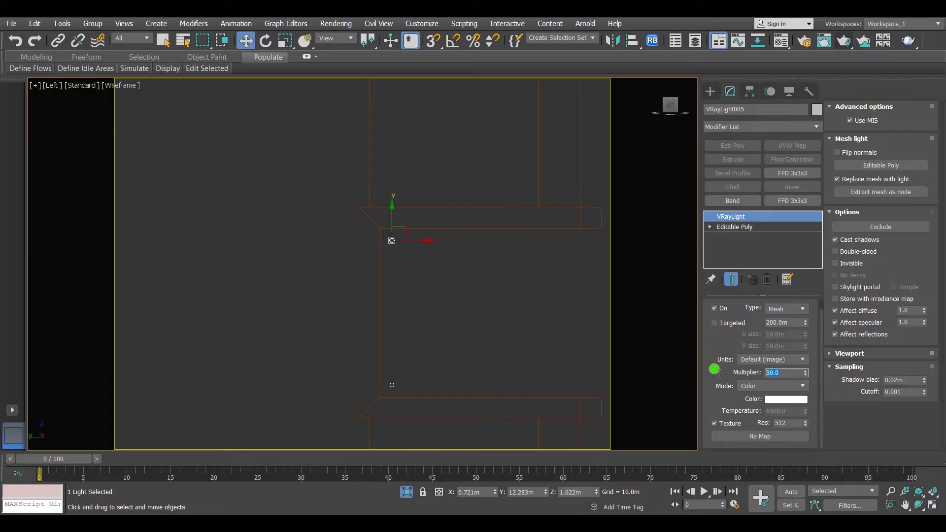
# Step: Set the niche light's multiplier to 3.0, give it a warm salmon-orange colour and make it invisible
pyautogui.click(767, 396)
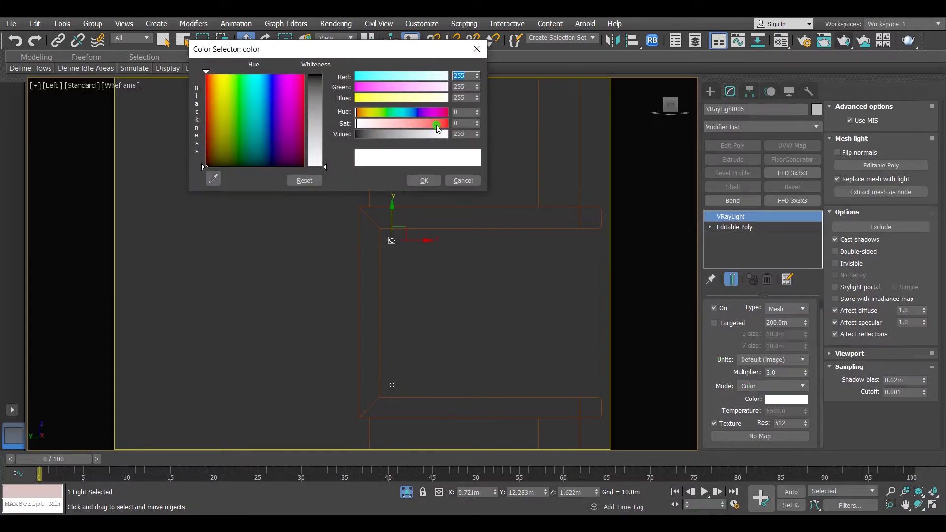
pyautogui.click(431, 123)
pyautogui.moveTo(361, 115); pyautogui.dragTo(356, 113)
pyautogui.click(423, 181)
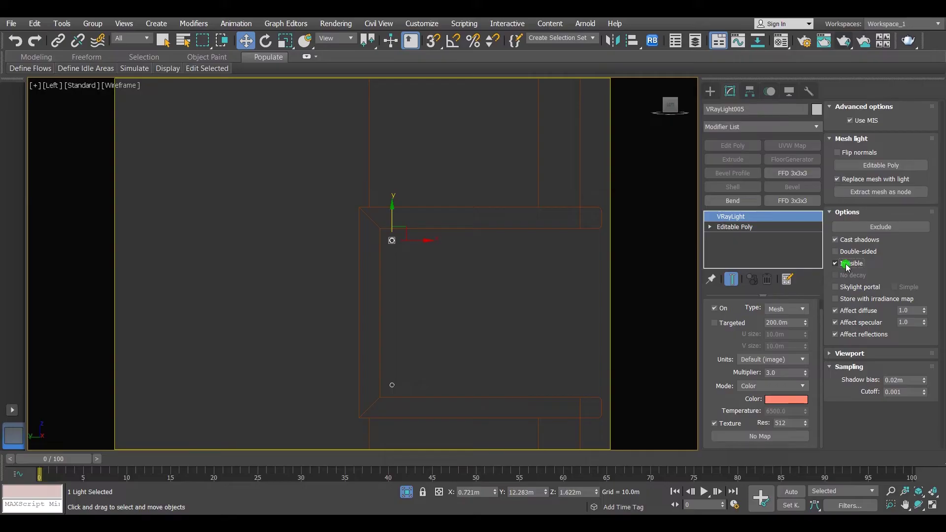
pyautogui.click(504, 331)
# Step: Unhide all objects and set the niche light's multiplier to 2.0 for a test render from the camera
pyautogui.rightClick(551, 318)
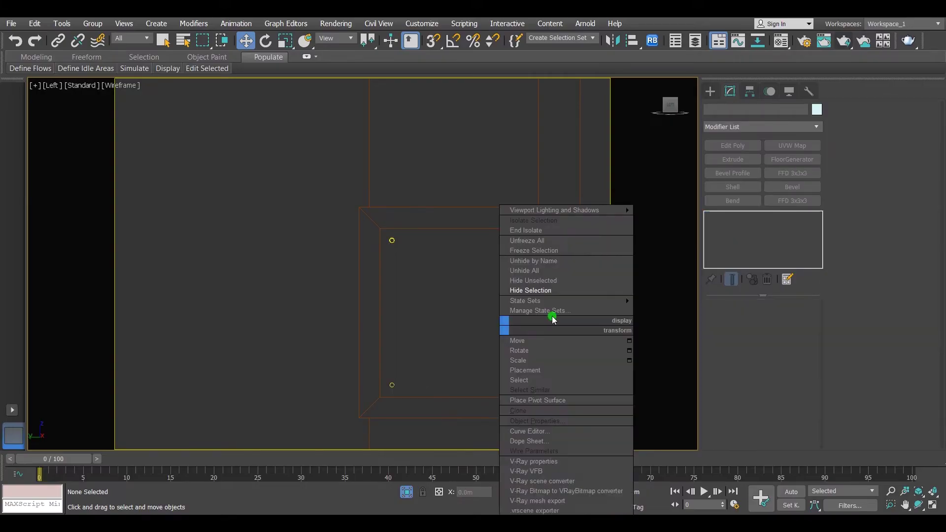
pyautogui.click(569, 272)
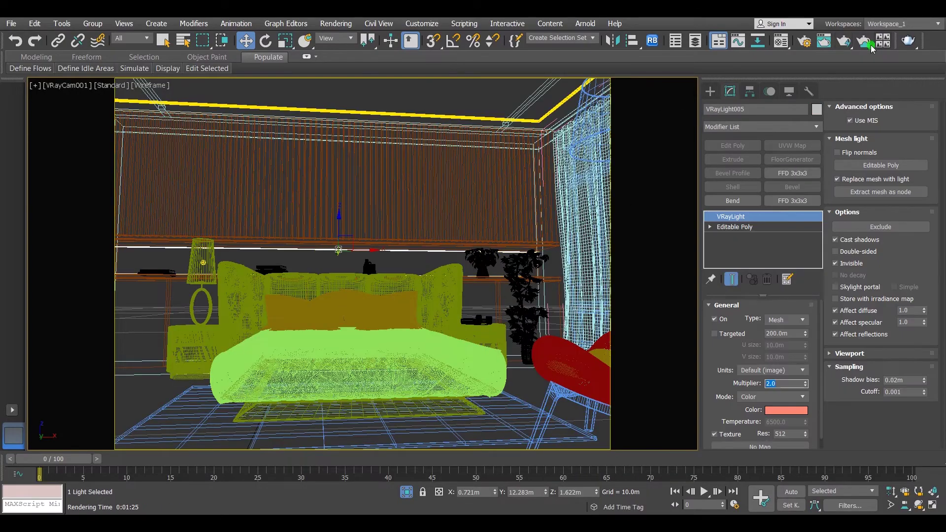
pyautogui.click(844, 43)
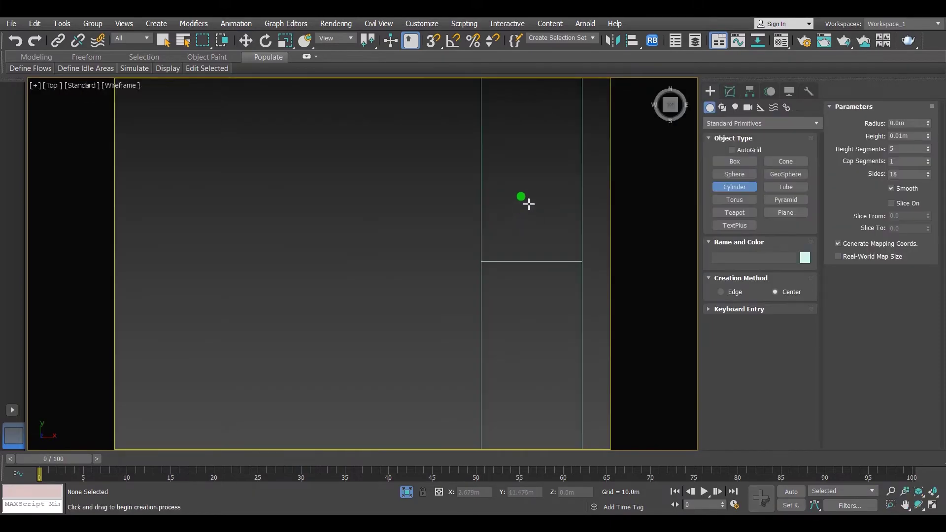
# Step: Draw a cylinder of about 0.033 m radius in the ceiling's narrow window-side strip and raise it to ceiling level in the front view
pyautogui.moveTo(530, 203); pyautogui.dragTo(556, 244)
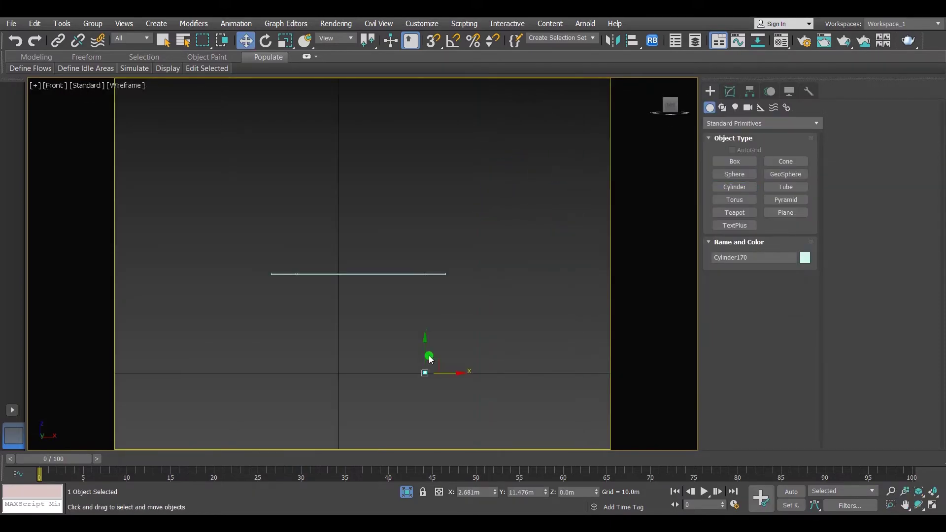
pyautogui.moveTo(427, 359)
pyautogui.mouseDown()
pyautogui.moveTo(437, 255)
pyautogui.moveTo(424, 329)
pyautogui.moveTo(433, 348)
pyautogui.mouseUp()
pyautogui.scroll(5, 397, 350)
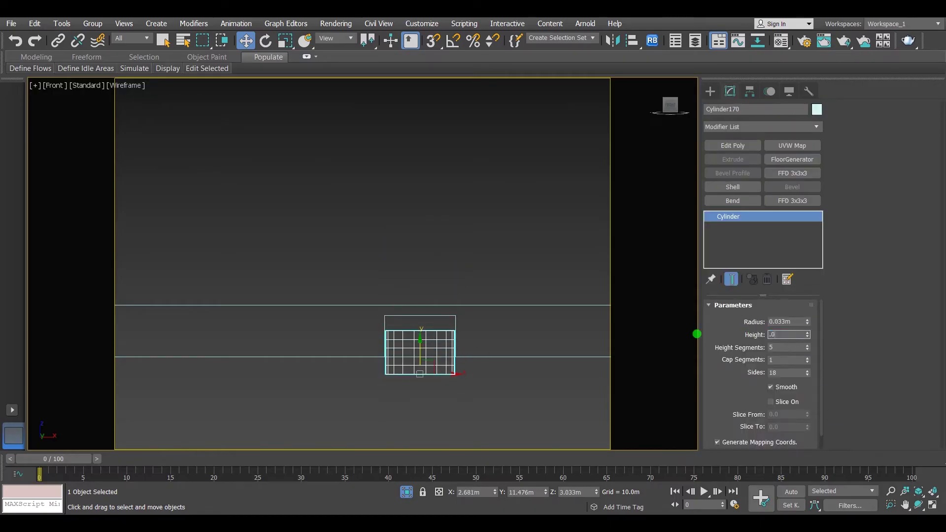
# Step: Set the cylinder's height to 0.05 m and convert it to an editable poly
pyautogui.press('p')
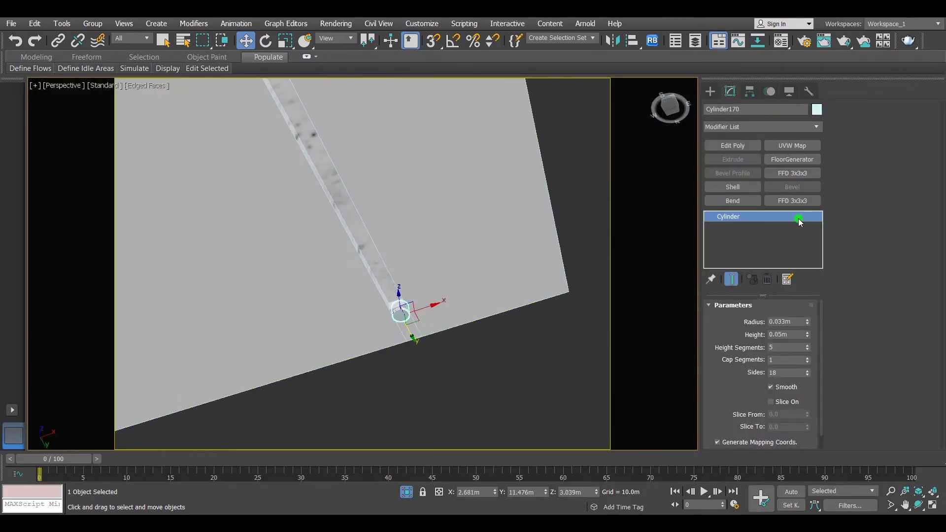
pyautogui.rightClick(756, 232)
pyautogui.click(820, 312)
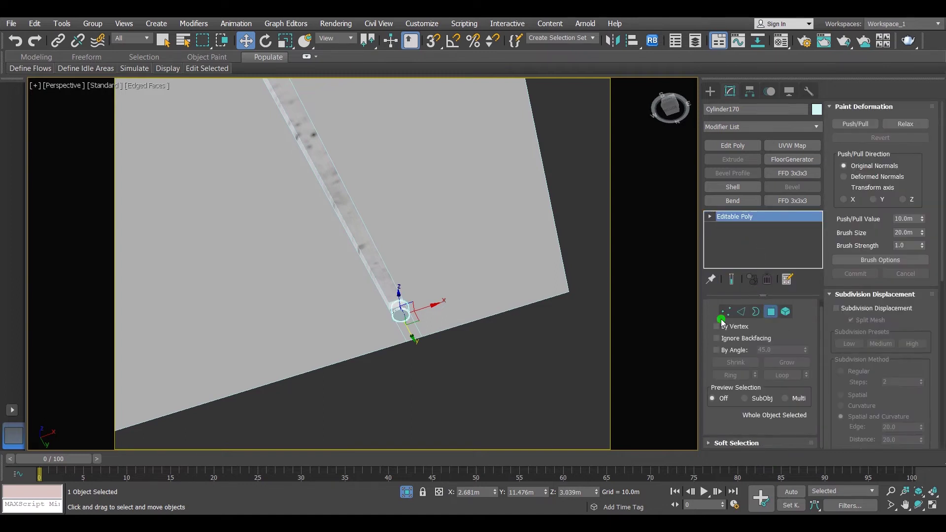
# Step: Inset the cylinder's bottom polygon in the bottom view so that a thin rim surrounds it
pyautogui.click(400, 315)
pyautogui.press('b')
pyautogui.rightClick(442, 305)
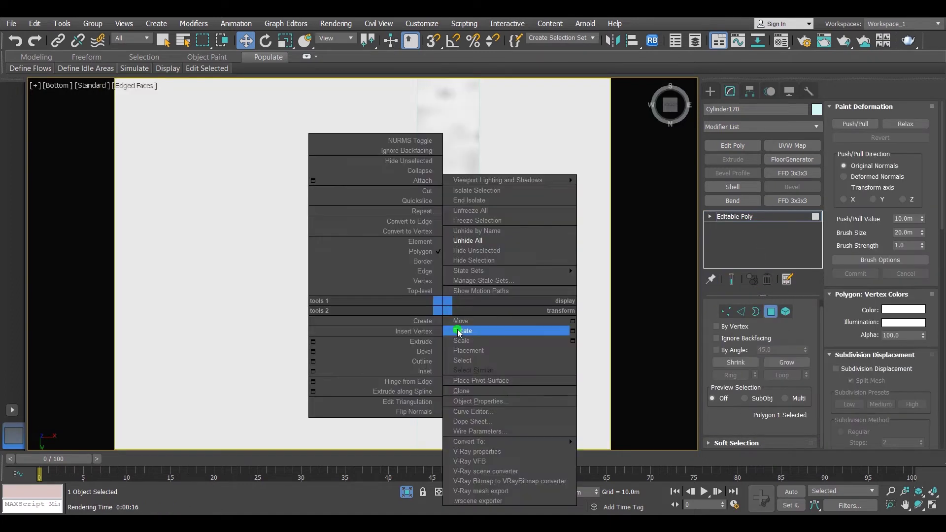
pyautogui.click(321, 374)
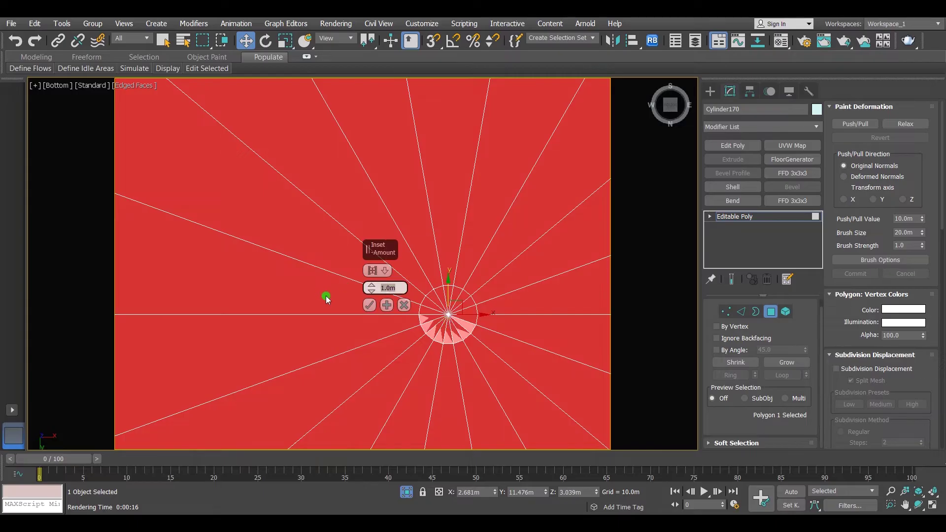
pyautogui.write('0.01')
pyautogui.press('Return')
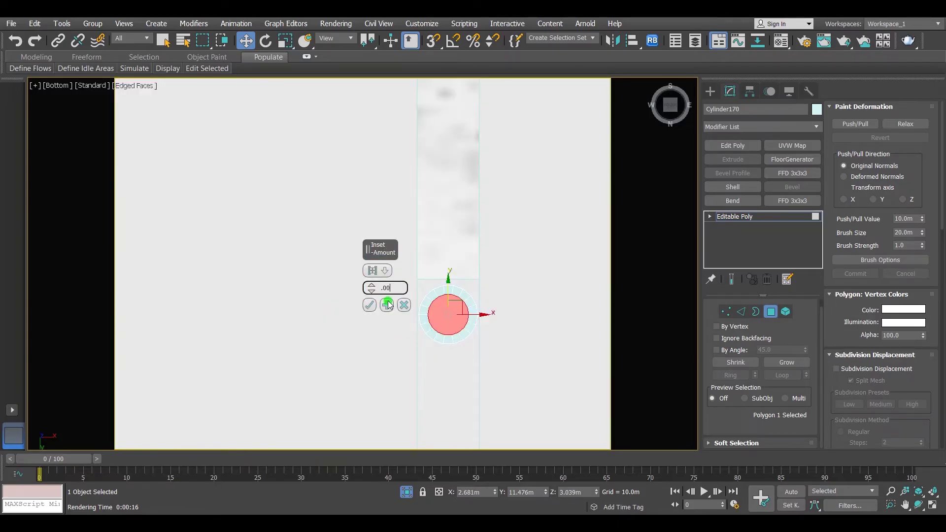
pyautogui.click(388, 305)
pyautogui.click(369, 305)
# Step: Extrude the inset bottom polygon by -0.01 m to recess it into the cylinder
pyautogui.press('f')
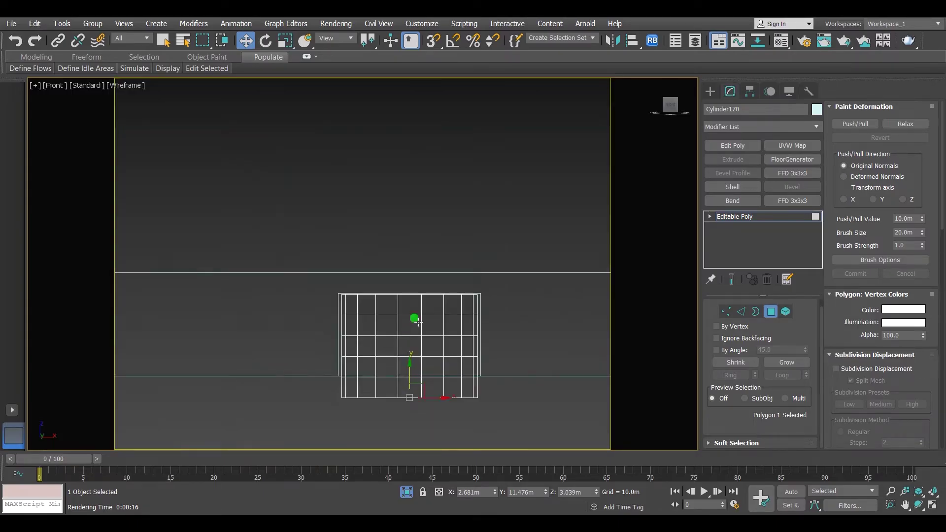
pyautogui.rightClick(411, 323)
pyautogui.click(321, 361)
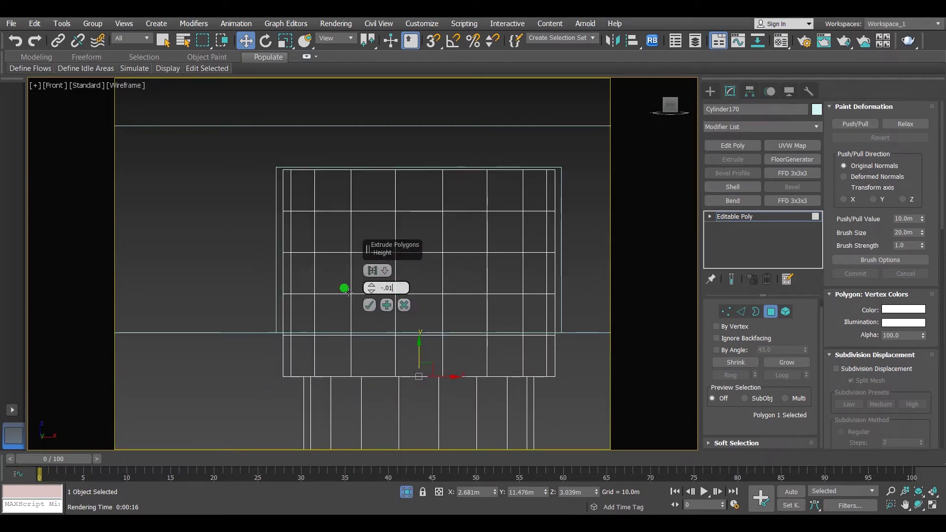
pyautogui.press('Return')
pyautogui.click(370, 305)
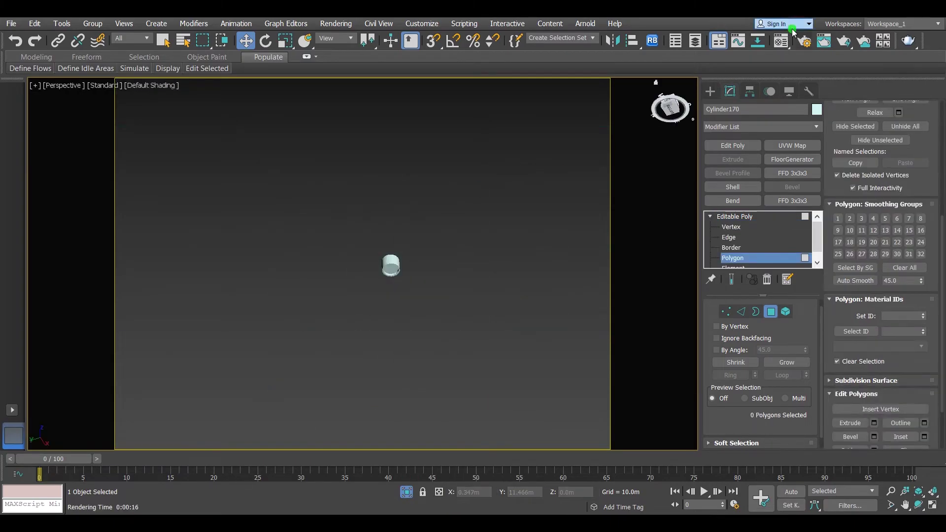
# Step: Change Material #13 to a Multi/Sub-Object material, keeping the old material as sub-material, and set the number of materials to 2
pyautogui.press('m')
pyautogui.click(623, 132)
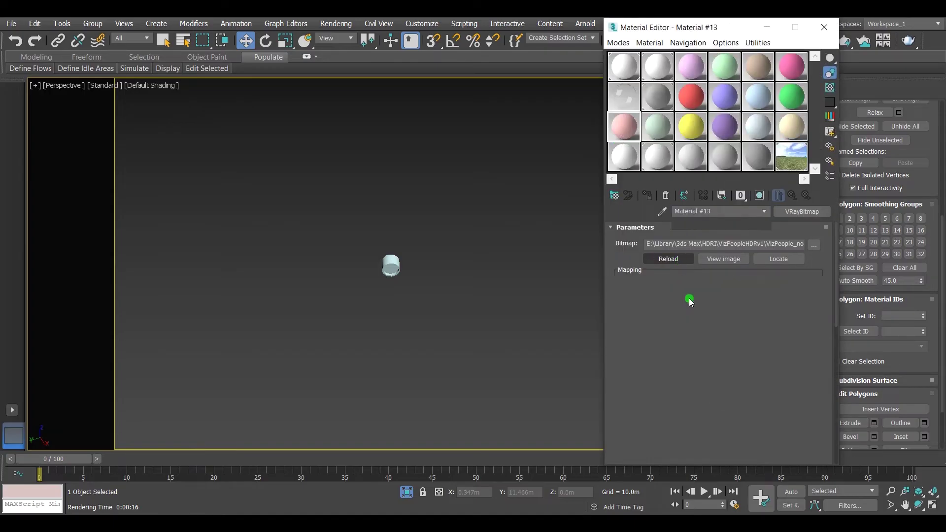
pyautogui.click(799, 211)
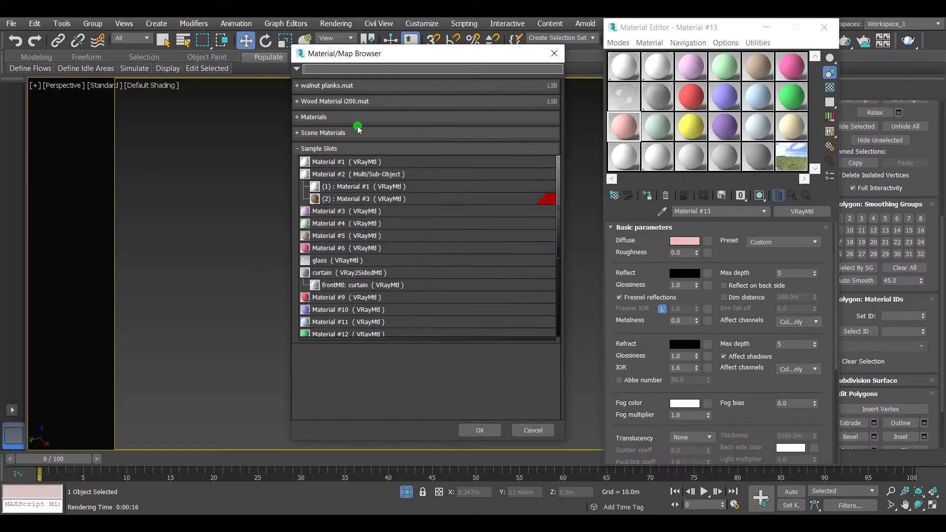
pyautogui.click(358, 120)
pyautogui.click(369, 133)
pyautogui.doubleClick(358, 217)
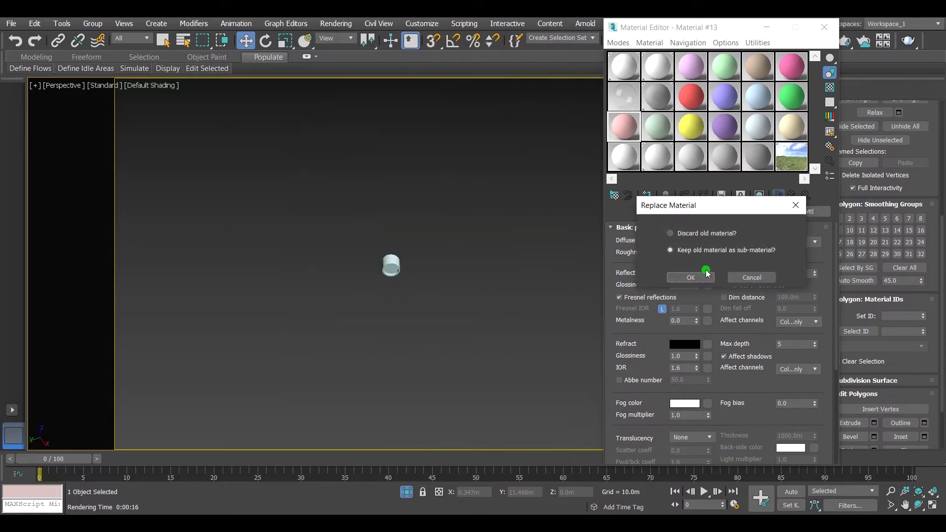
pyautogui.click(706, 276)
pyautogui.click(658, 245)
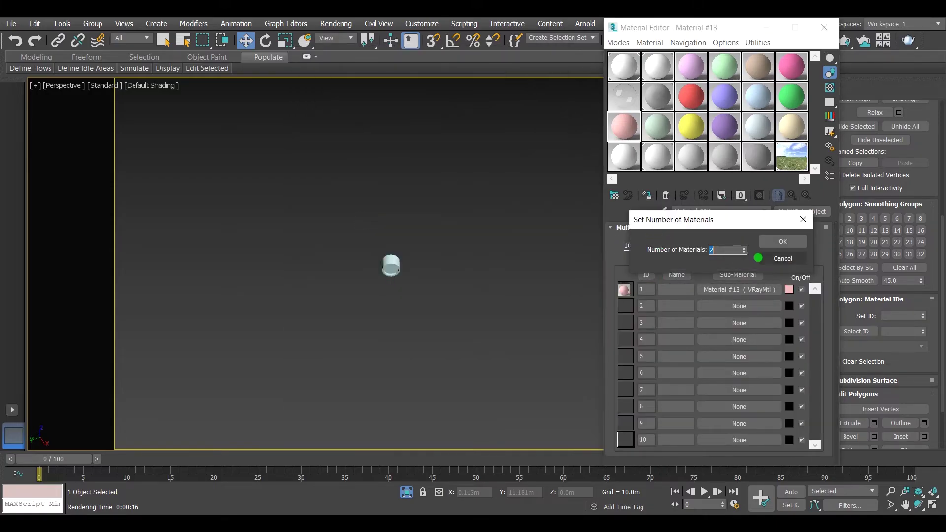
pyautogui.click(783, 244)
# Step: Give the first sub-material a dark grey diffuse colour, a light grey reflection and a reflection glossiness of 0.9
pyautogui.click(714, 289)
pyautogui.click(684, 241)
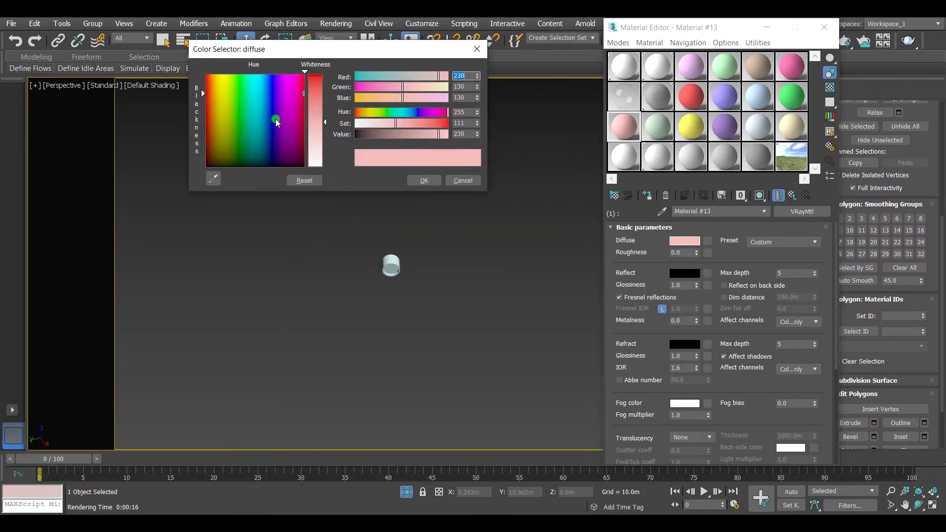
pyautogui.moveTo(367, 134); pyautogui.dragTo(321, 149)
pyautogui.click(367, 123)
pyautogui.click(423, 180)
pyautogui.click(684, 274)
pyautogui.click(424, 181)
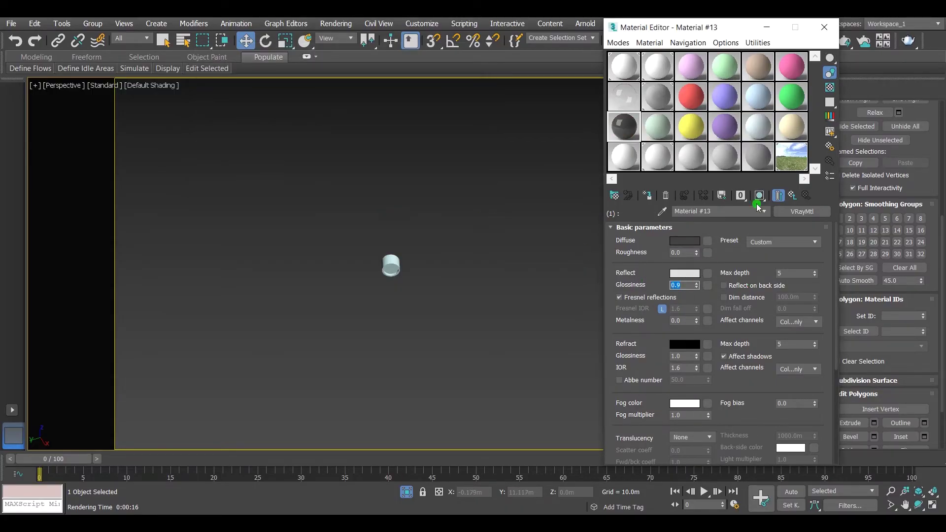
# Step: Use a VRayLightMtl as the second sub-material and assign the multi-material to the cylinder
pyautogui.click(813, 213)
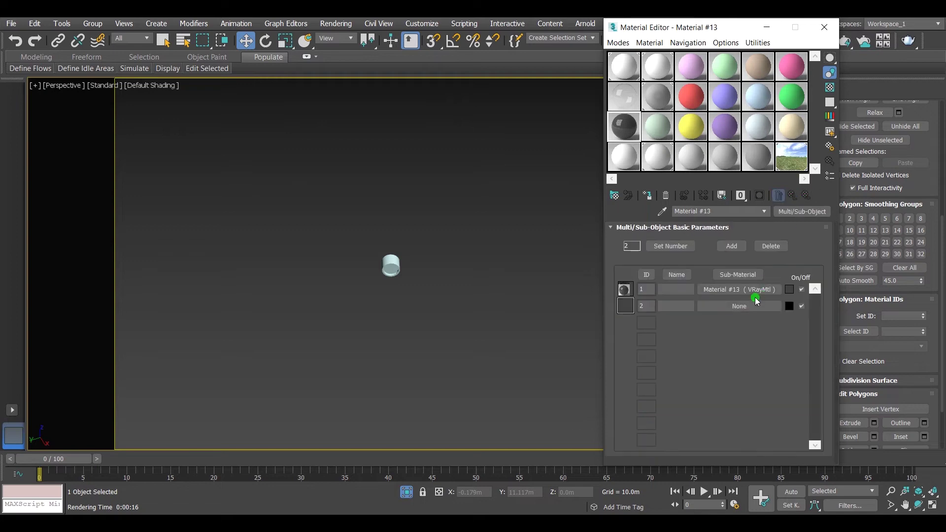
pyautogui.click(739, 306)
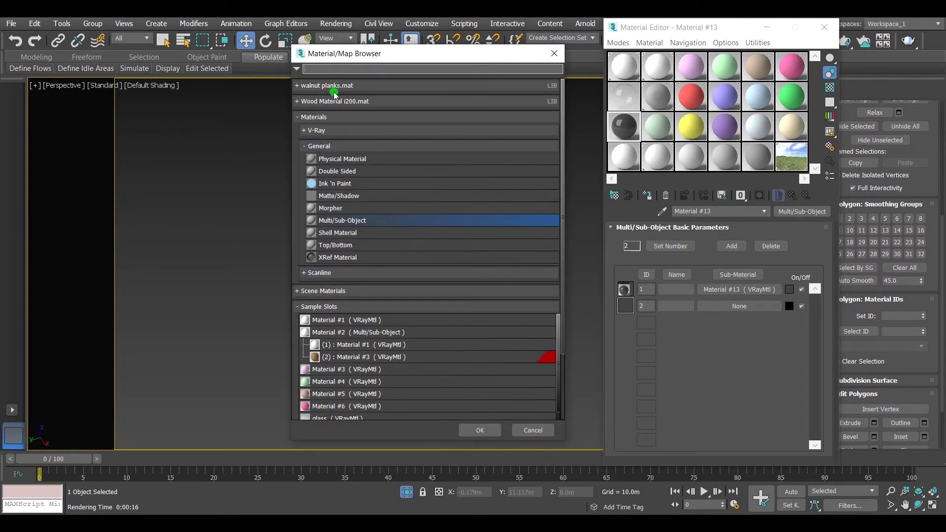
pyautogui.click(334, 131)
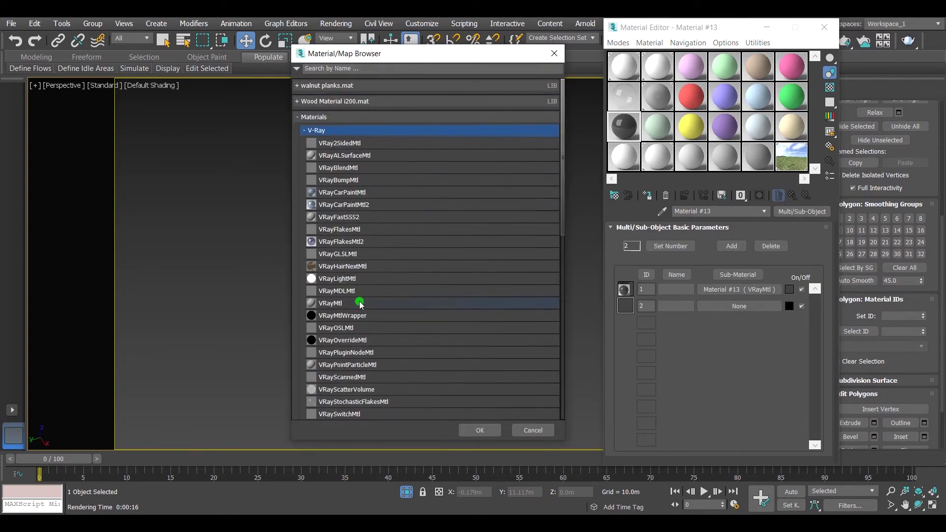
pyautogui.doubleClick(367, 282)
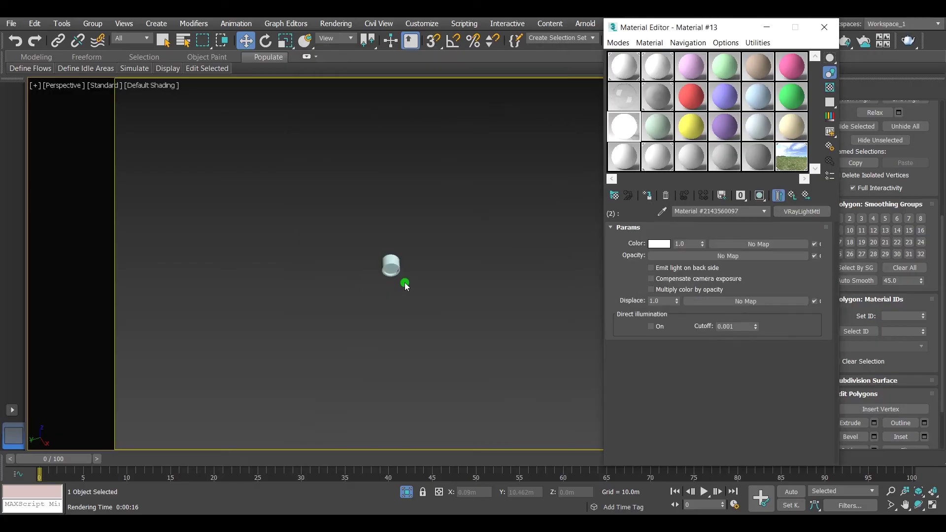
pyautogui.click(646, 195)
# Step: Select the cylinder's recessed bottom polygon and give it the light sub-material
pyautogui.click(495, 186)
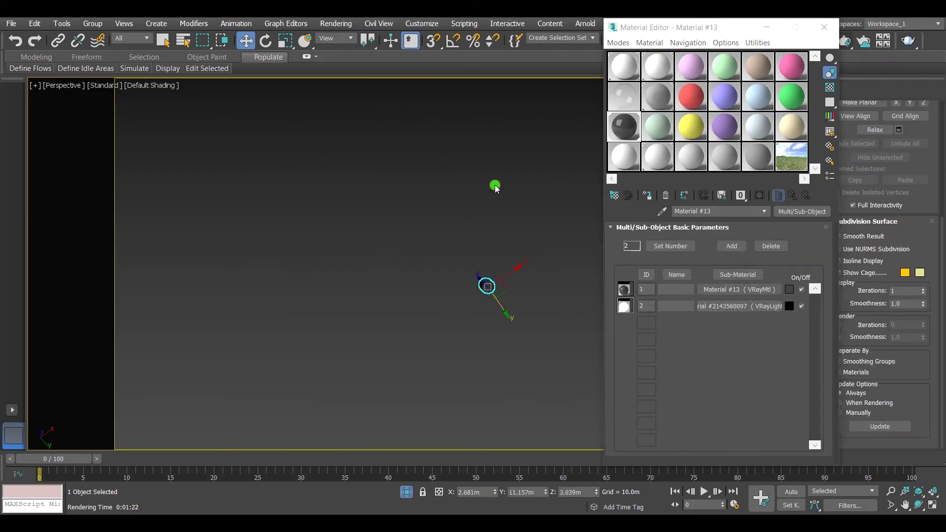
pyautogui.moveTo(431, 243); pyautogui.dragTo(510, 344)
pyautogui.moveTo(716, 31); pyautogui.dragTo(321, 102)
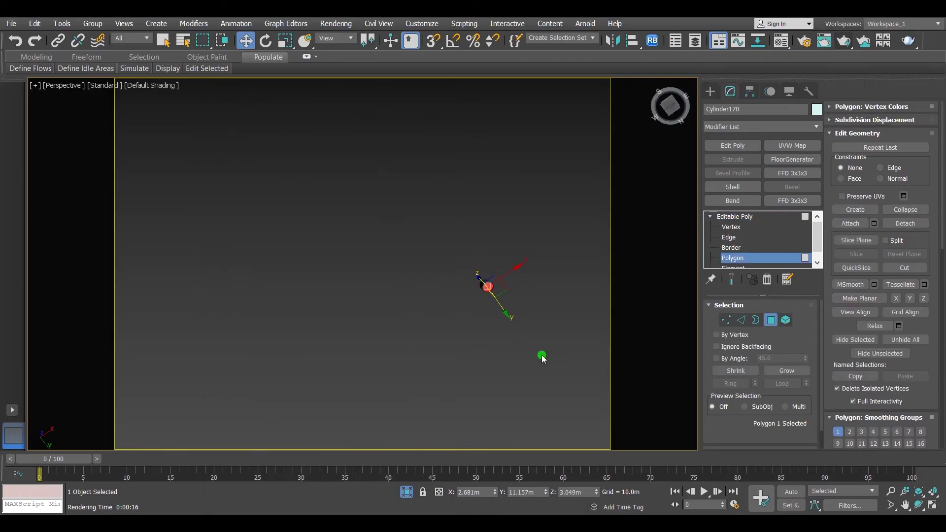
pyautogui.scroll(-5, 922, 382)
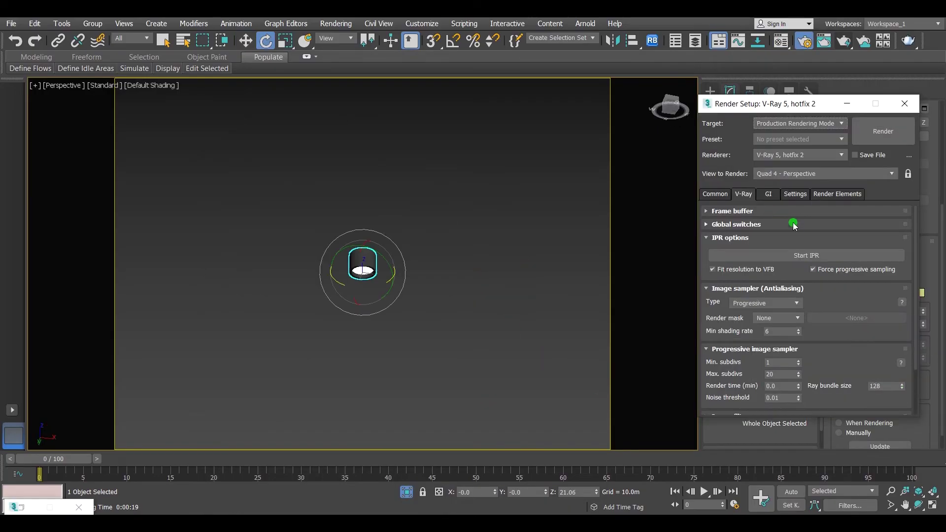
# Step: Exclude the spot light object from the V-Ray global material override
pyautogui.click(794, 225)
pyautogui.click(882, 292)
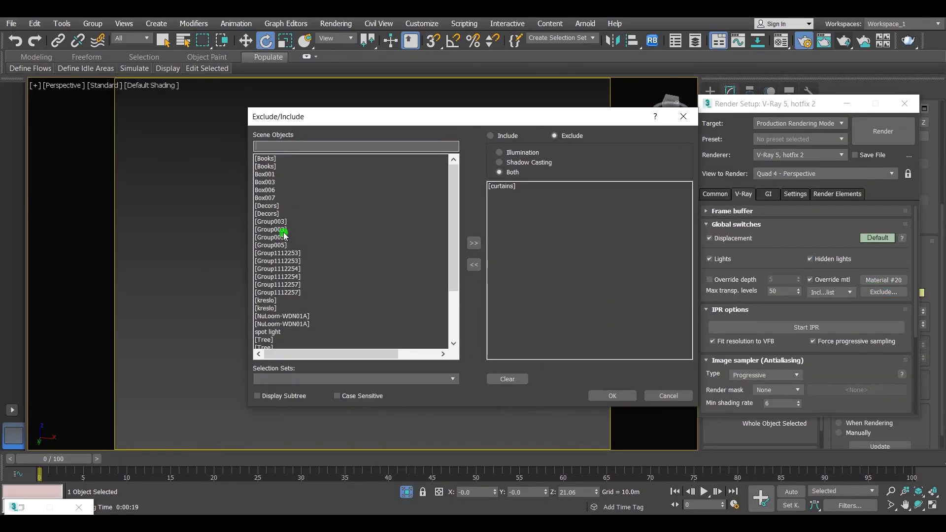
pyautogui.scroll(-2, 281, 270)
pyautogui.scroll(-2, 281, 270)
pyautogui.click(272, 262)
pyautogui.click(474, 243)
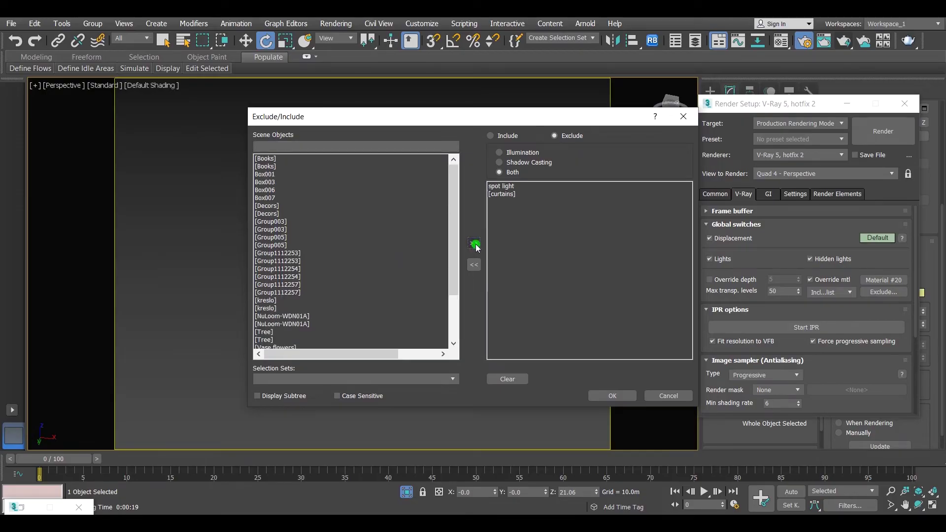
pyautogui.click(606, 394)
pyautogui.click(905, 103)
# Step: Bring back the full scene and test-render the ceiling region around the spot from the V-Ray camera
pyautogui.press('c')
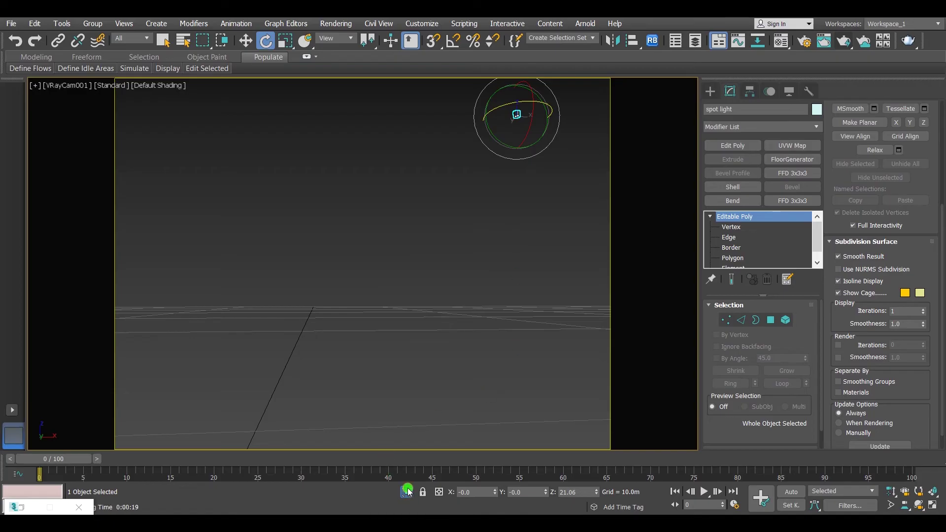
pyautogui.click(407, 492)
pyautogui.click(844, 40)
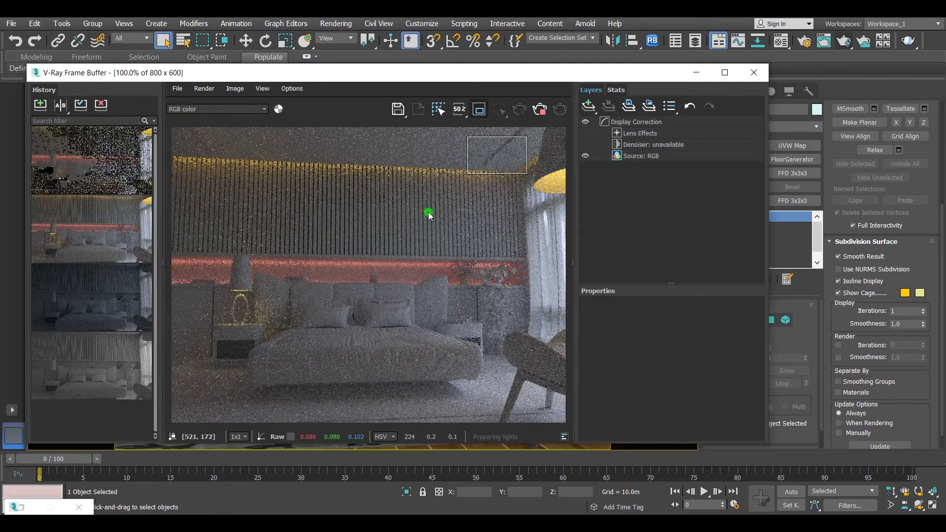
pyautogui.scroll(1, 496, 151)
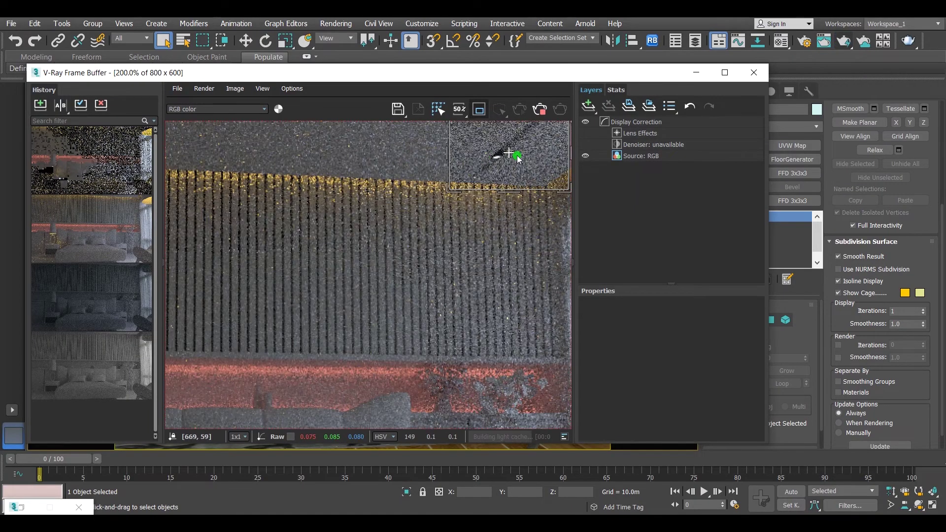
pyautogui.scroll(-1, 495, 184)
pyautogui.click(544, 112)
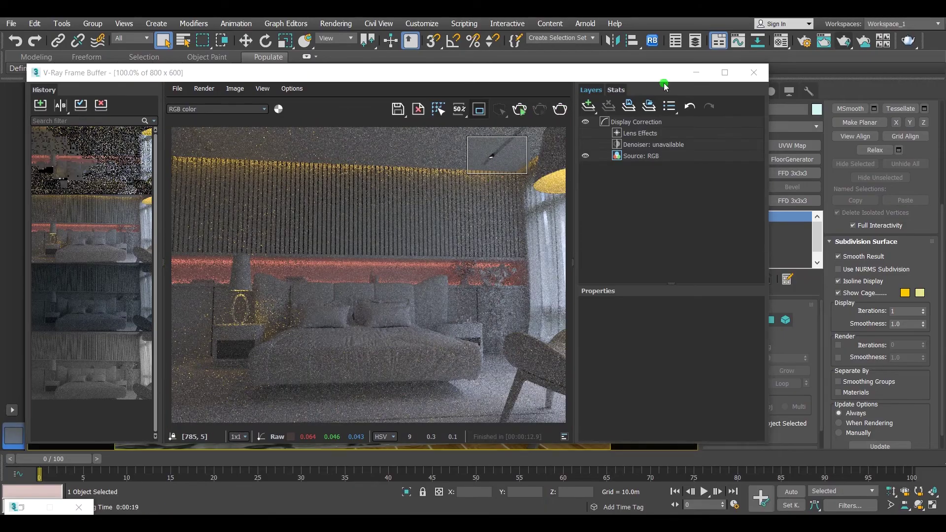
# Step: Start an interactive render and change the colour multiplier of the spot's VRayLightMtl sub-material
pyautogui.click(519, 109)
pyautogui.press('m')
pyautogui.click(695, 145)
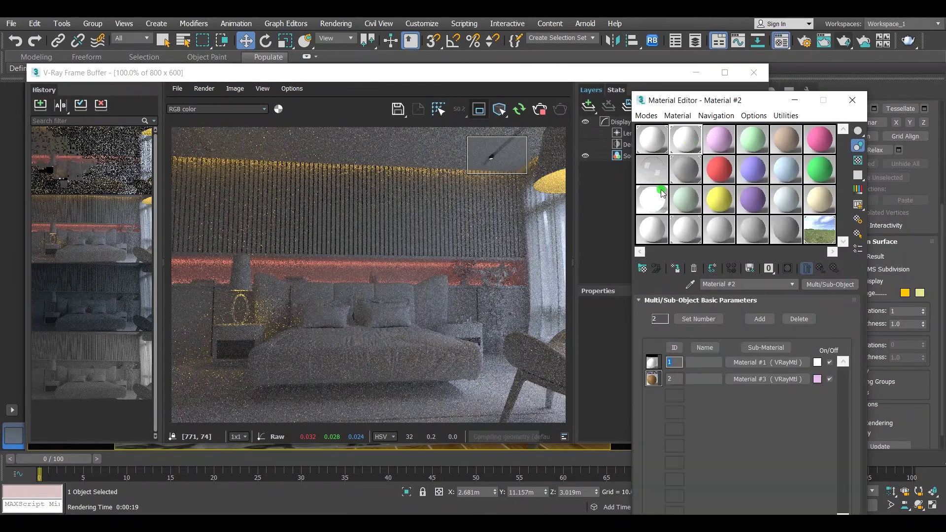
pyautogui.click(650, 211)
pyautogui.moveTo(724, 317); pyautogui.dragTo(651, 315)
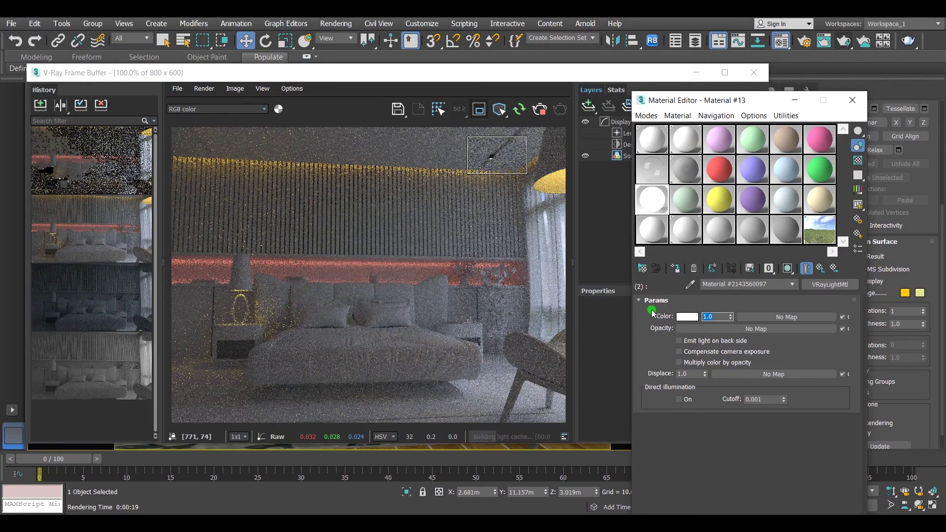
pyautogui.press('Return')
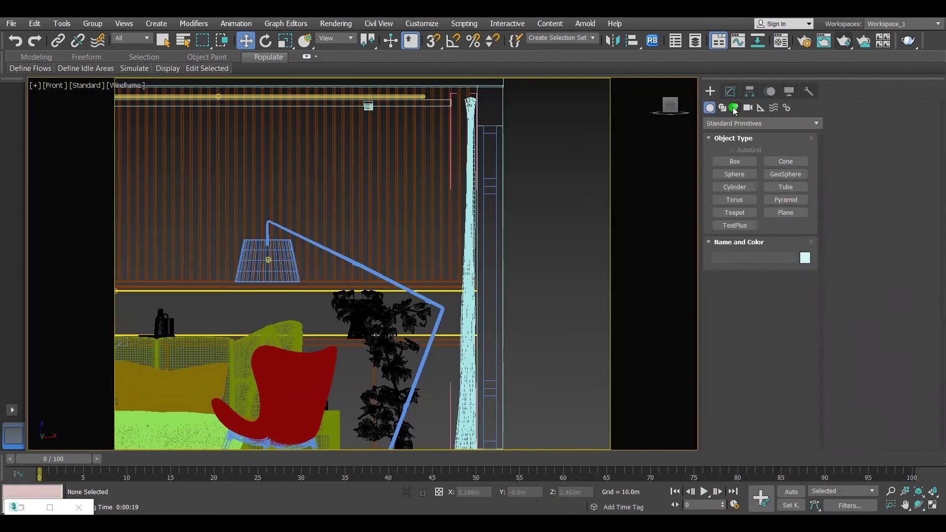
# Step: Create a targeted VRayIES light in the front view, from just below the ceiling spot straight down towards the floor
pyautogui.click(734, 107)
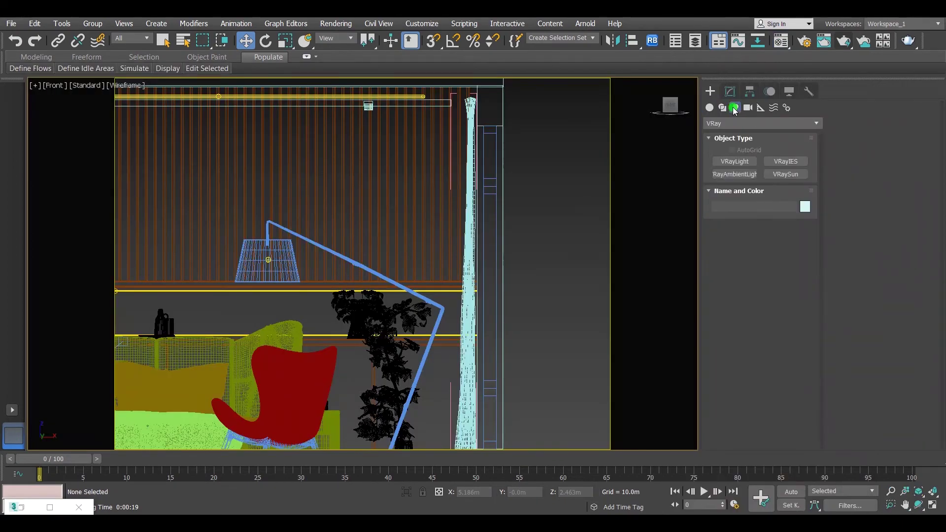
pyautogui.click(787, 162)
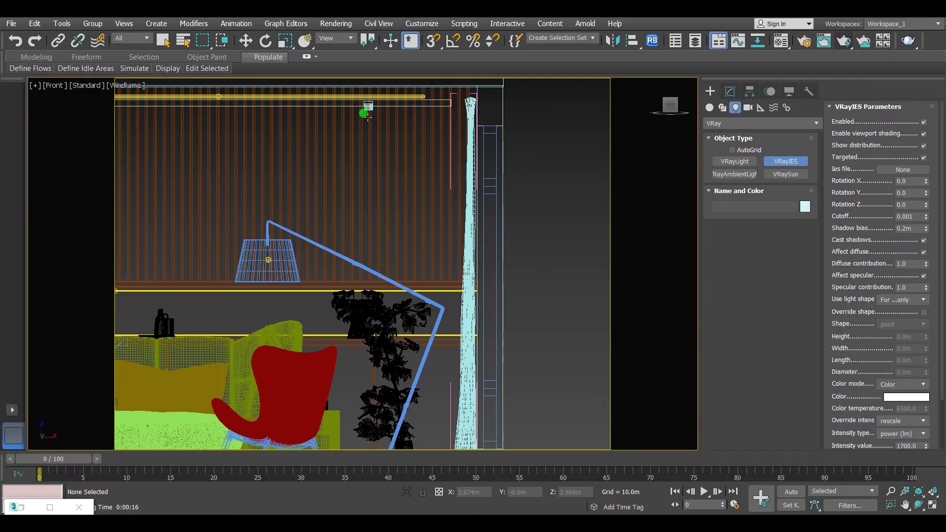
pyautogui.moveTo(368, 118); pyautogui.dragTo(359, 386)
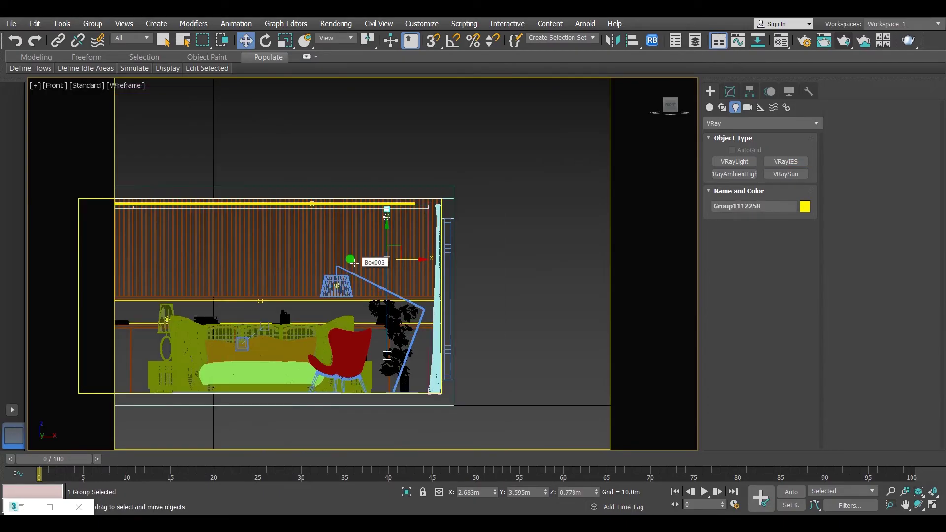
# Step: Isolate the ceiling spot and its VRayIES light in the top view, and move the light so it is centred on the spot
pyautogui.press('t')
pyautogui.click(424, 202)
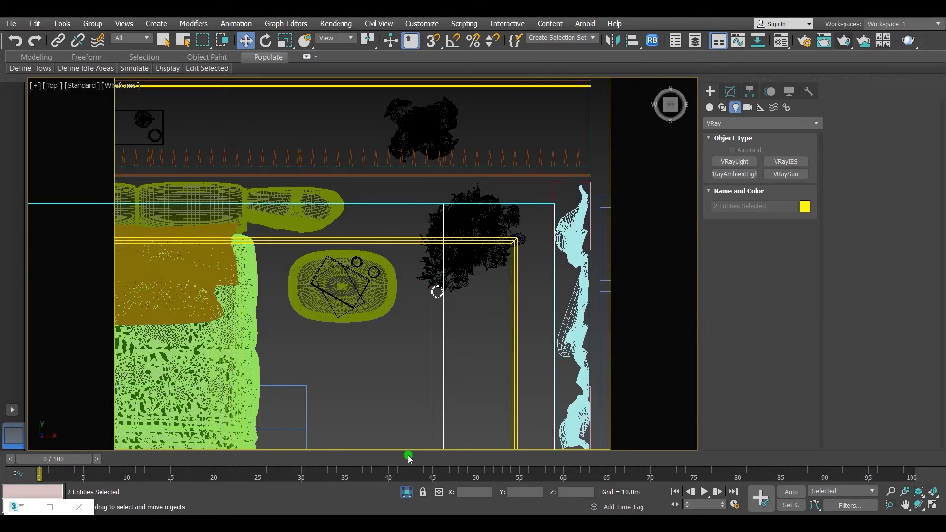
pyautogui.hotkey('alt', 'q')
pyautogui.moveTo(350, 186); pyautogui.dragTo(433, 217)
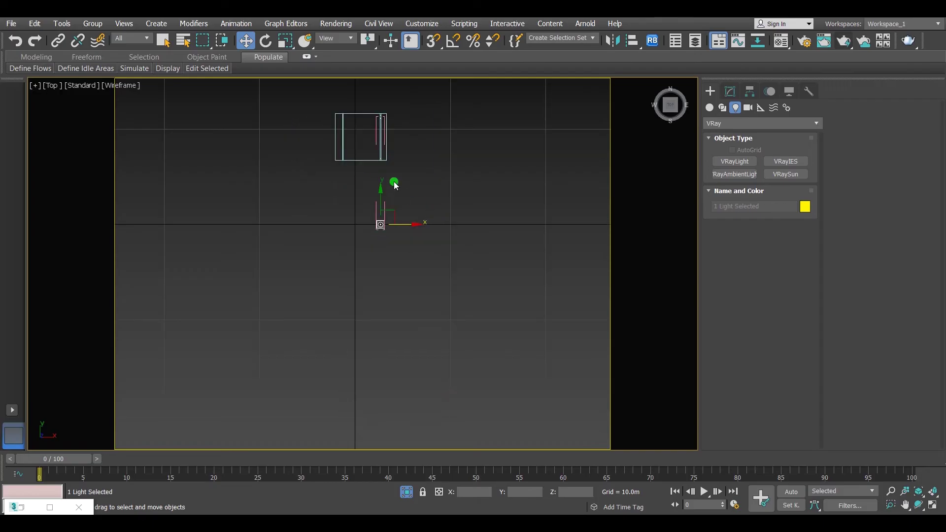
pyautogui.moveTo(380, 198); pyautogui.dragTo(375, 135)
pyautogui.scroll(12, 381, 110)
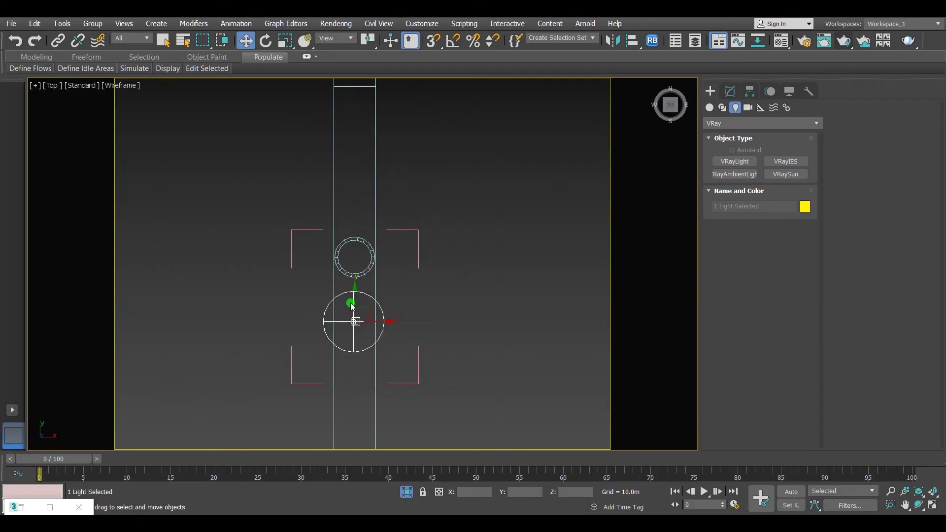
pyautogui.moveTo(353, 303); pyautogui.dragTo(357, 237)
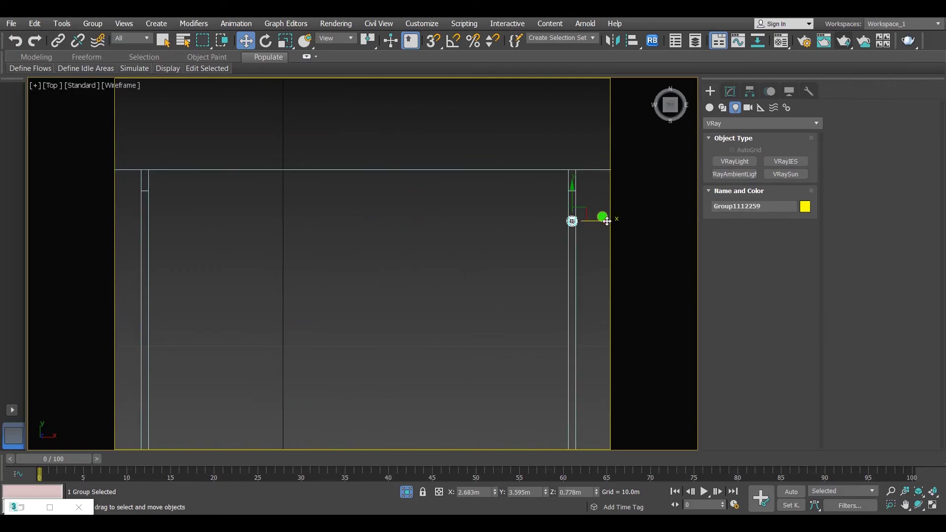
# Step: Group the spot with its IES light and clone it as an instance to the opposite ceiling channel, at about X -1.28 m
pyautogui.keyDown('shift'); pyautogui.moveTo(607, 222); pyautogui.dragTo(179, 224); pyautogui.keyUp('shift')
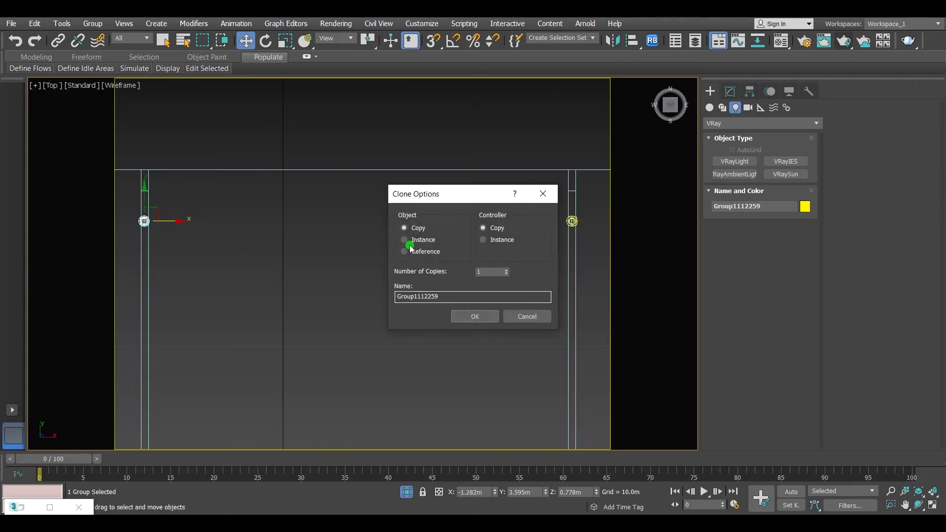
pyautogui.click(476, 315)
pyautogui.scroll(-2, 243, 197)
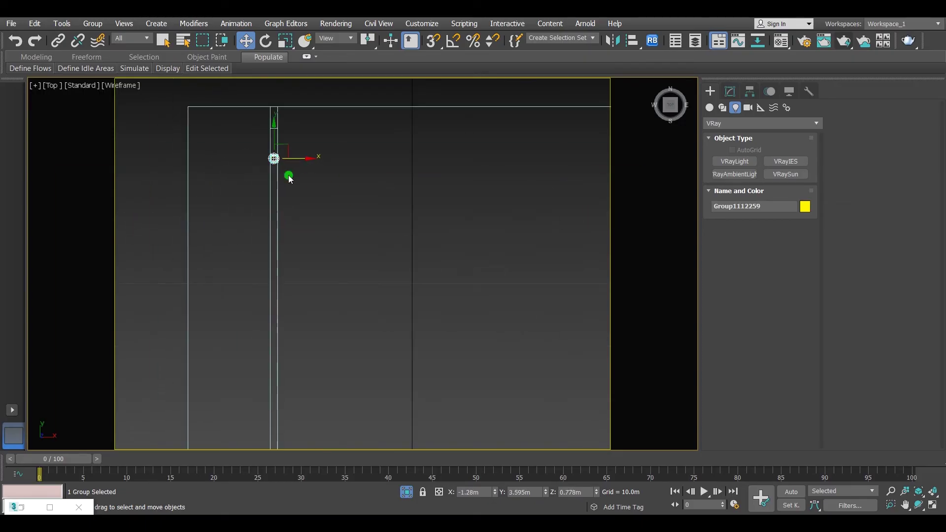
# Step: Select both spot groups and instance them along the ceiling channels to form two rows of four
pyautogui.scroll(-4, 289, 180)
pyautogui.keyDown('ctrl'); pyautogui.click(360, 173); pyautogui.keyUp('ctrl')
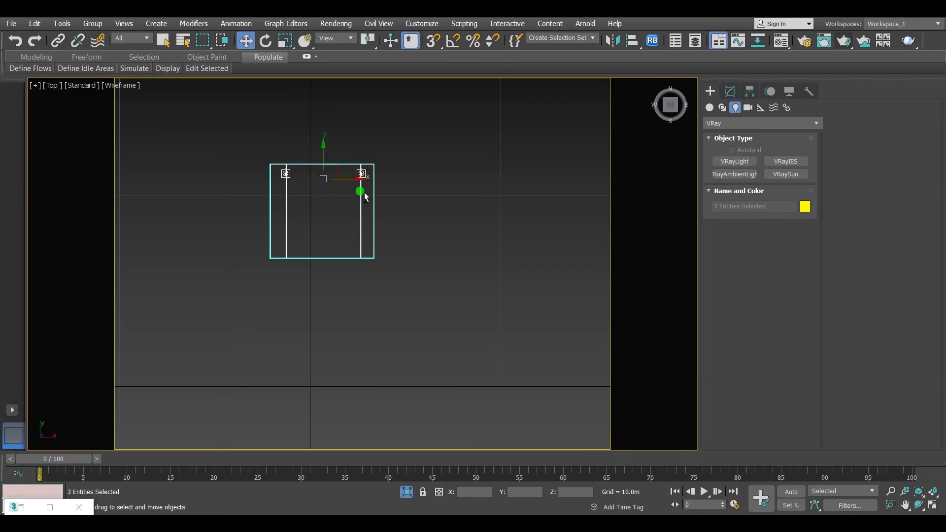
pyautogui.keyDown('alt'); pyautogui.moveTo(338, 232); pyautogui.dragTo(337, 231); pyautogui.keyUp('alt')
pyautogui.scroll(5, 318, 162)
pyautogui.keyDown('shift'); pyautogui.moveTo(332, 171); pyautogui.dragTo(330, 229); pyautogui.keyUp('shift')
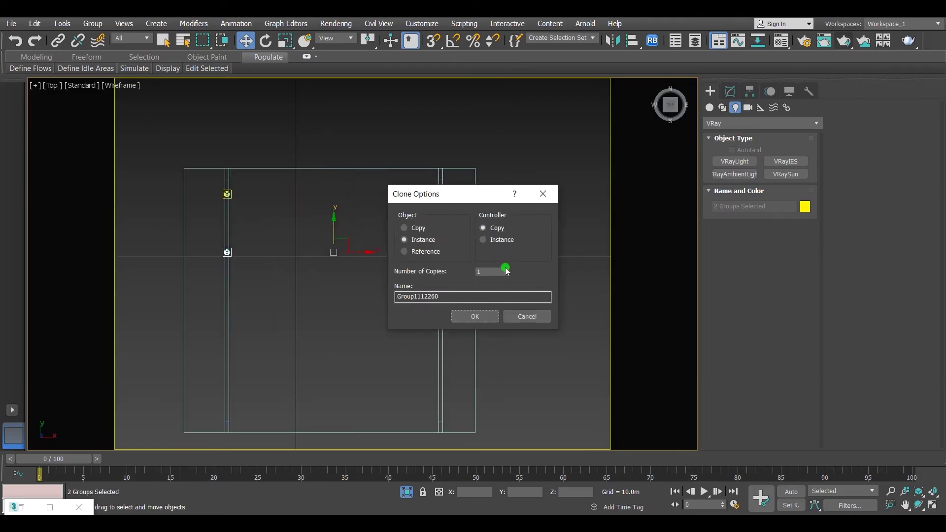
pyautogui.click(485, 315)
# Step: Clear the selection, switch to the V-Ray camera view and bring back the full scene
pyautogui.click(561, 145)
pyautogui.press('c')
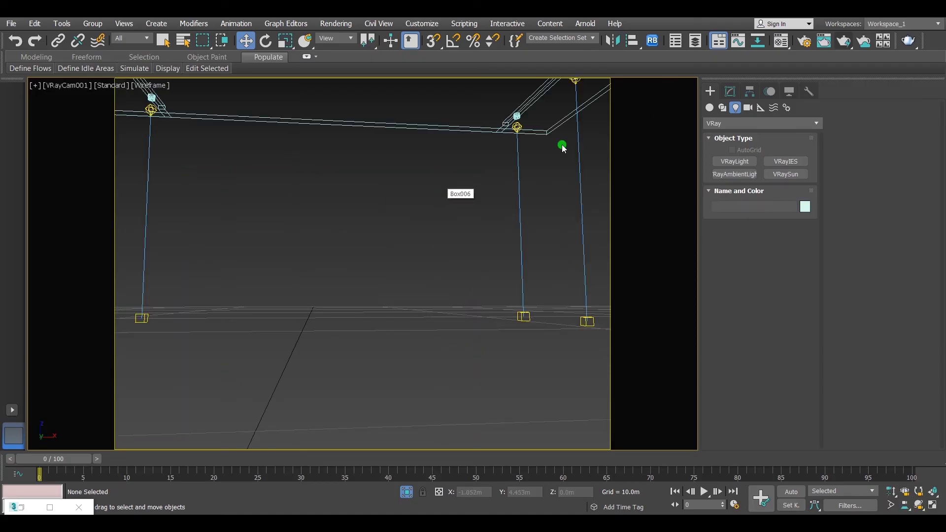
pyautogui.click(407, 492)
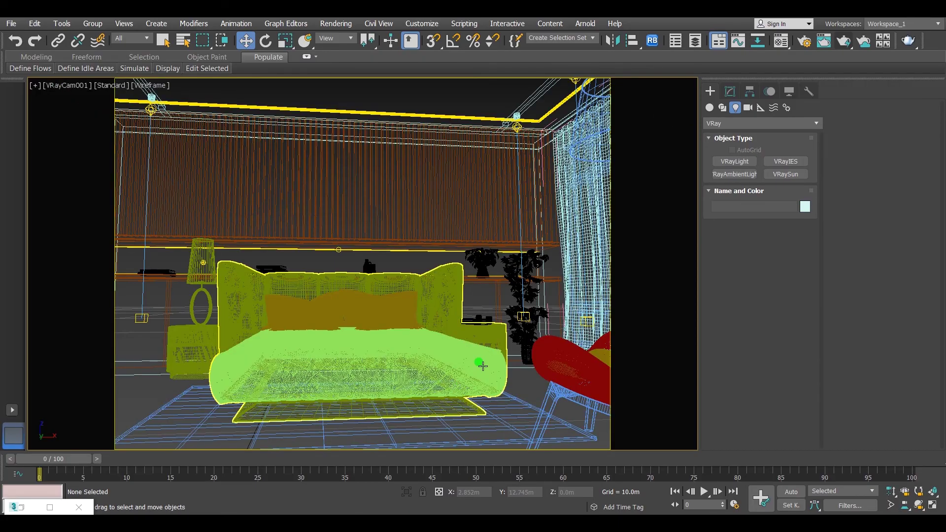
# Step: Open the group of the spot above the bedside lamp and load the 9.IES profile into its VRayIES light
pyautogui.click(142, 315)
pyautogui.click(92, 23)
pyautogui.click(95, 69)
pyautogui.click(151, 110)
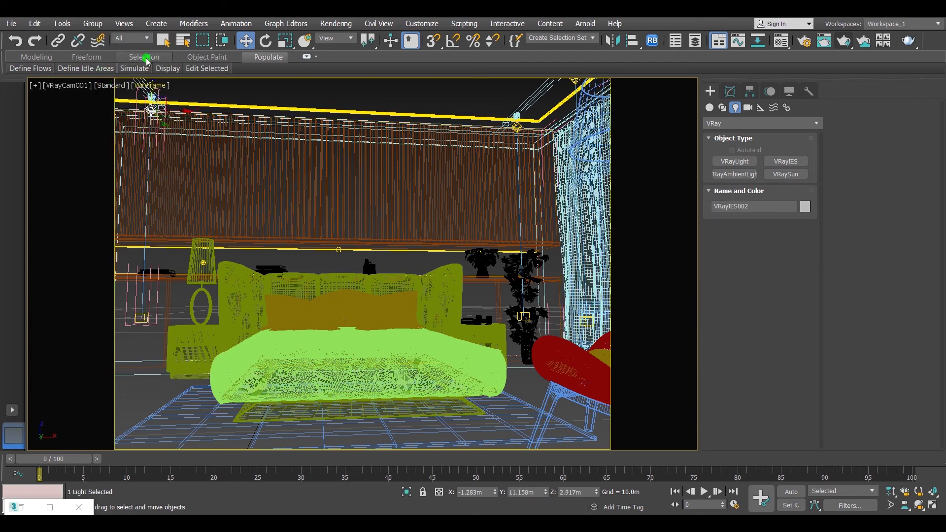
pyautogui.click(730, 92)
pyautogui.click(801, 222)
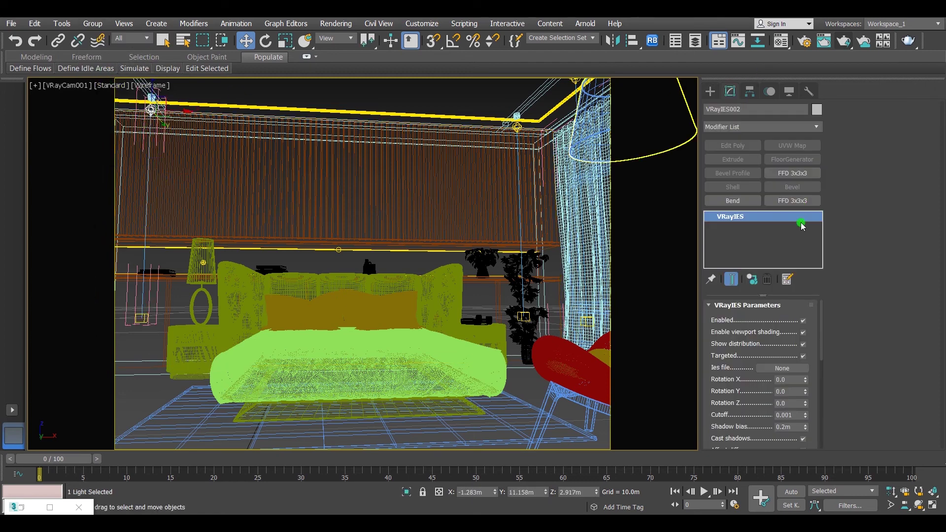
pyautogui.click(790, 368)
pyautogui.click(179, 176)
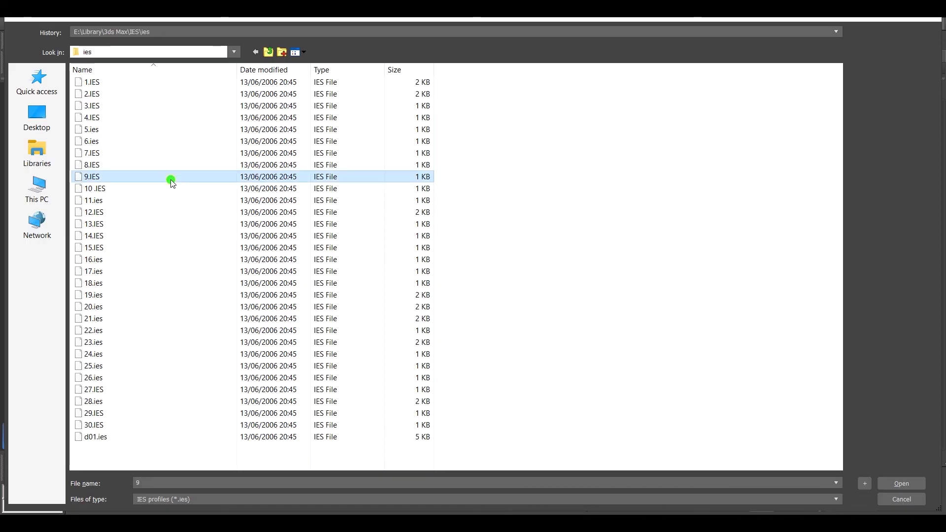
pyautogui.doubleClick(173, 177)
# Step: Shift the IES light targets of both spot rows inward in the perspective view so the beams tilt towards the room's middle
pyautogui.scroll(-8, 810, 354)
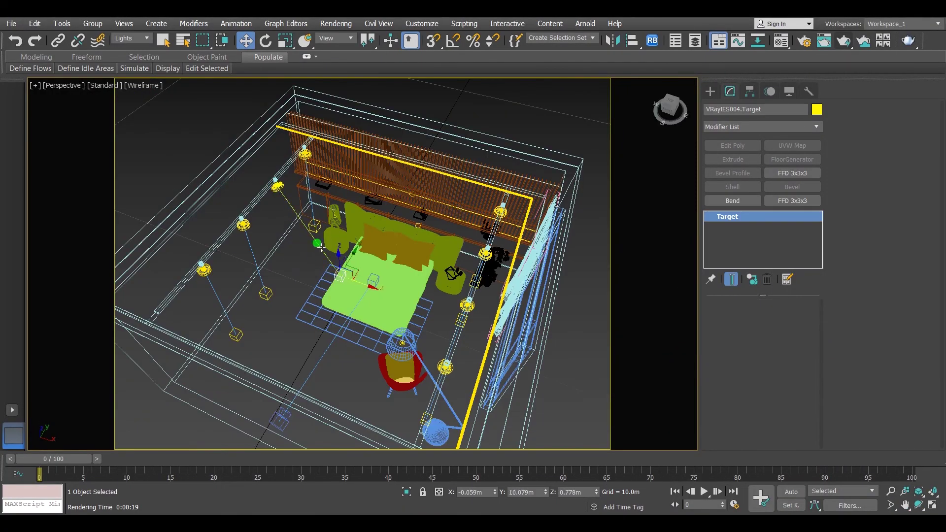
pyautogui.moveTo(258, 309); pyautogui.dragTo(261, 303)
pyautogui.click(297, 306)
pyautogui.moveTo(671, 111); pyautogui.dragTo(685, 102)
pyautogui.click(459, 311)
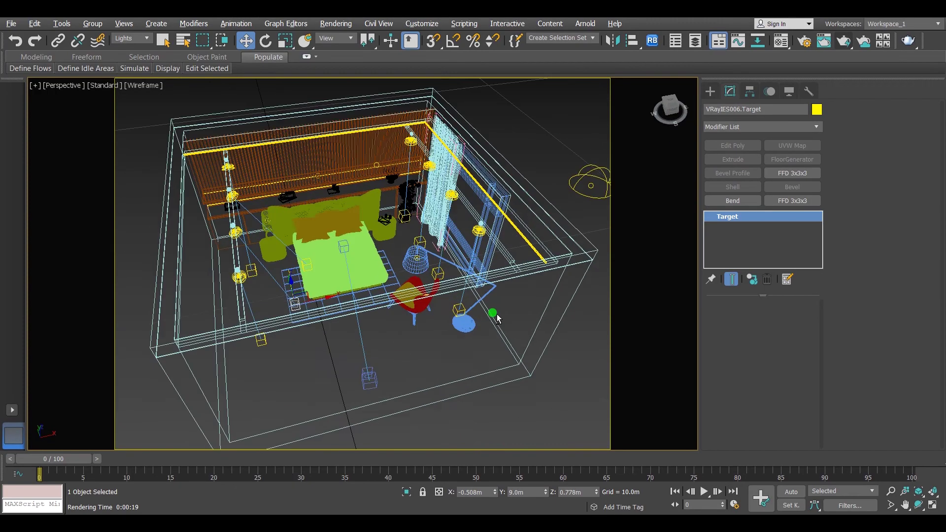
pyautogui.moveTo(471, 310); pyautogui.dragTo(429, 301)
pyautogui.click(433, 276)
pyautogui.moveTo(668, 106); pyautogui.dragTo(686, 120)
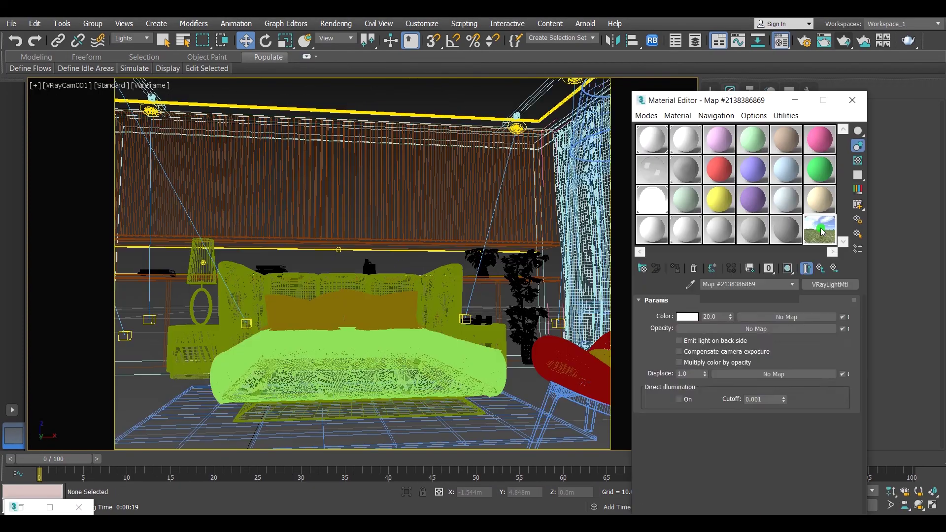
# Step: Set the HDRI VRayBitmap's overall multiplier to 3.0 and render the camera view in the V-Ray Frame Buffer
pyautogui.click(820, 230)
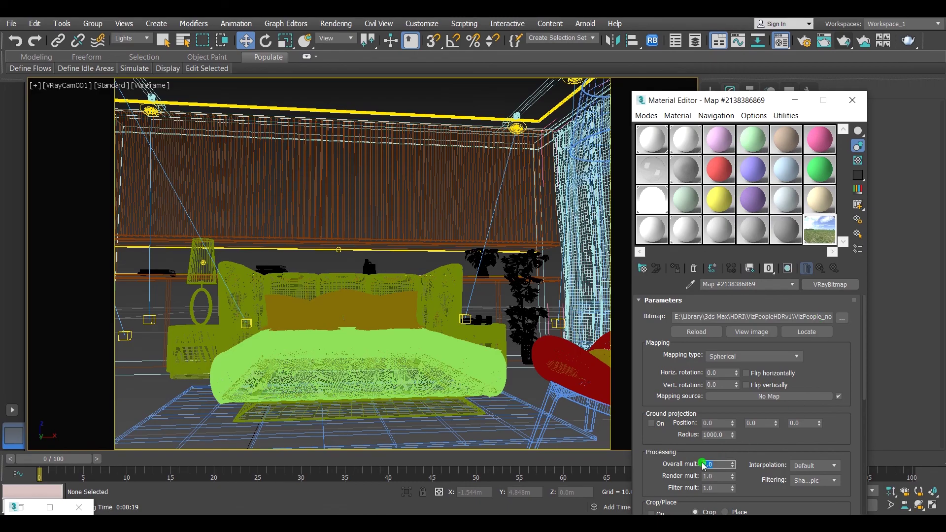
pyautogui.click(847, 43)
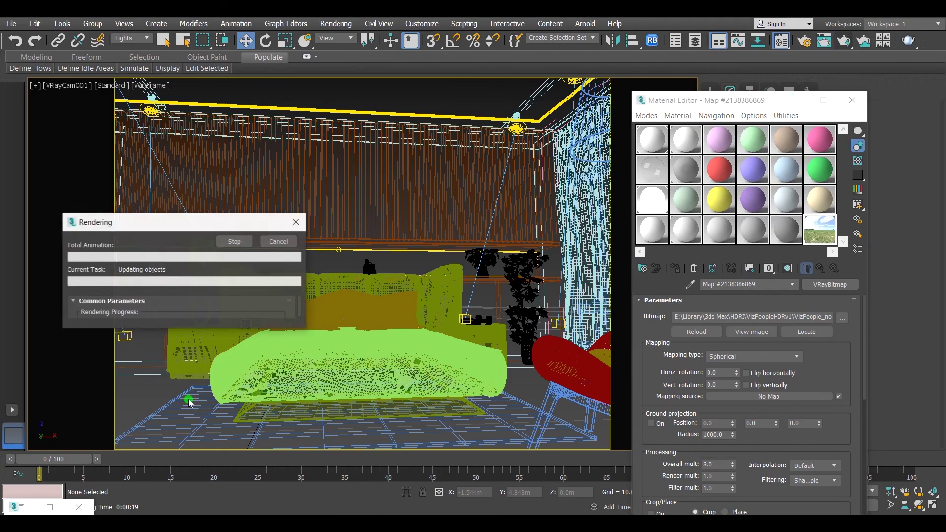
pyautogui.click(20, 507)
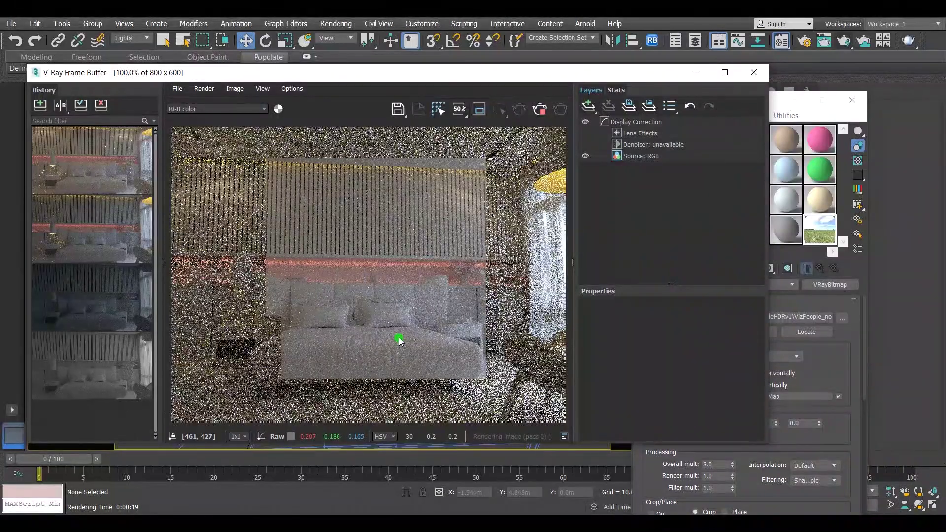